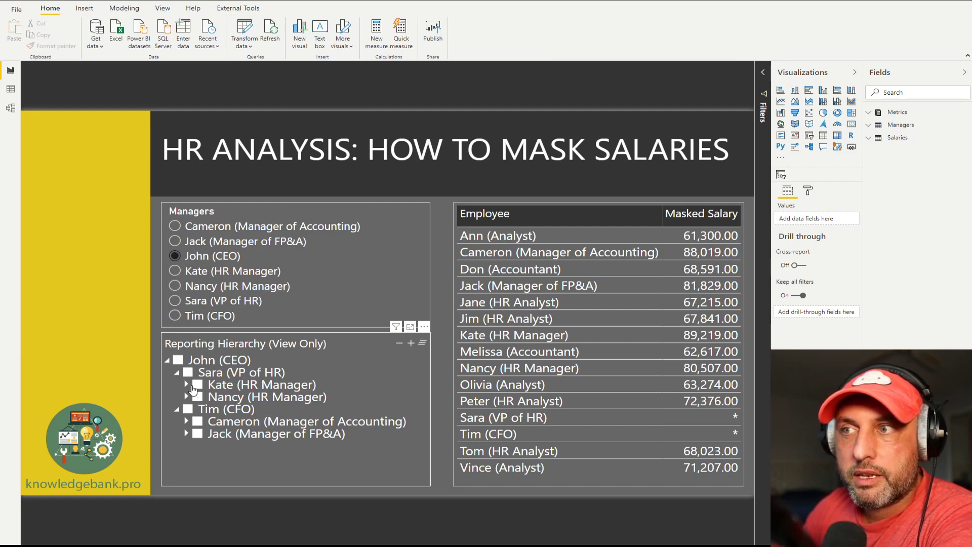
Toggle the first HR Manager branch in the reporting hierarchy and view the masked salary table for the CEO using the Managers slicer
click(187, 384)
click(187, 384)
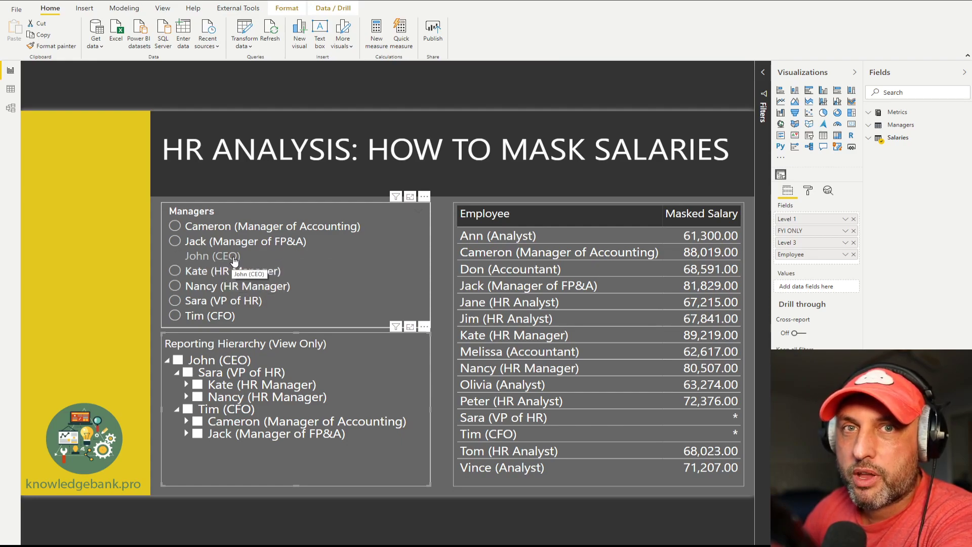
click(260, 257)
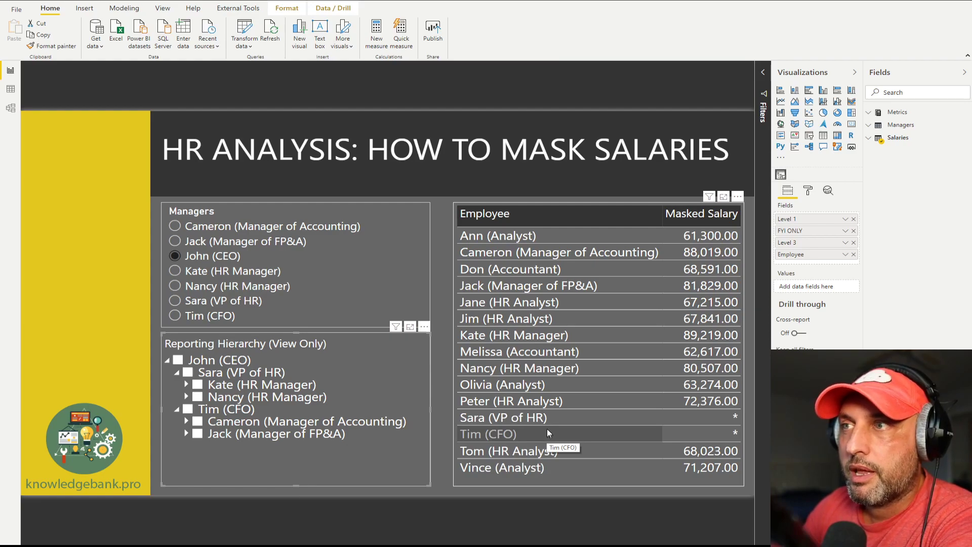
click(220, 260)
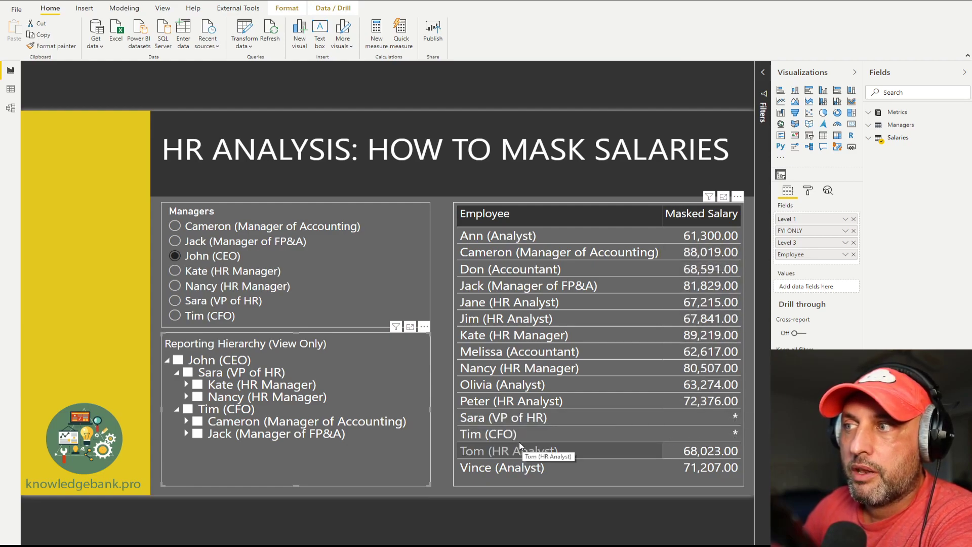
Compare the masked salaries shown for the VP of HR and for the CFO using the Managers slicer
click(221, 302)
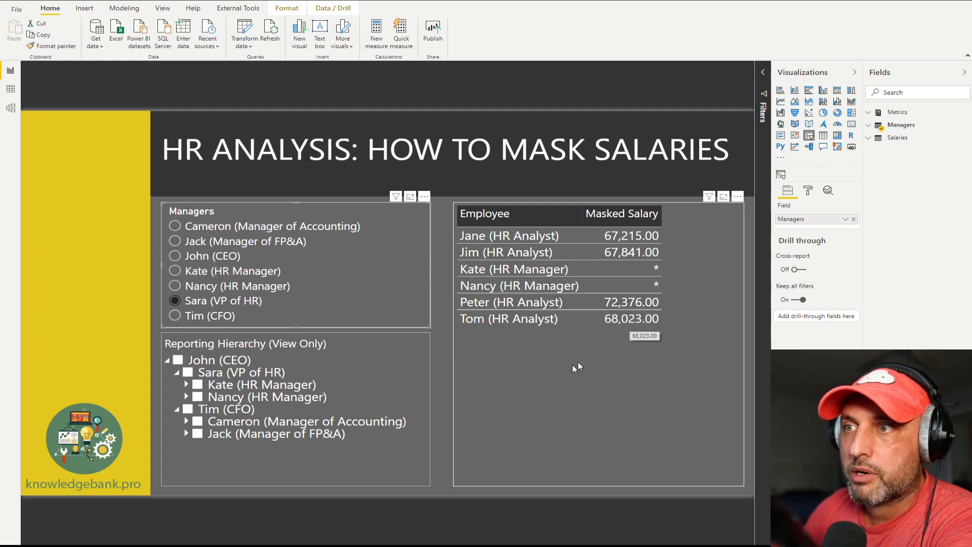
click(245, 409)
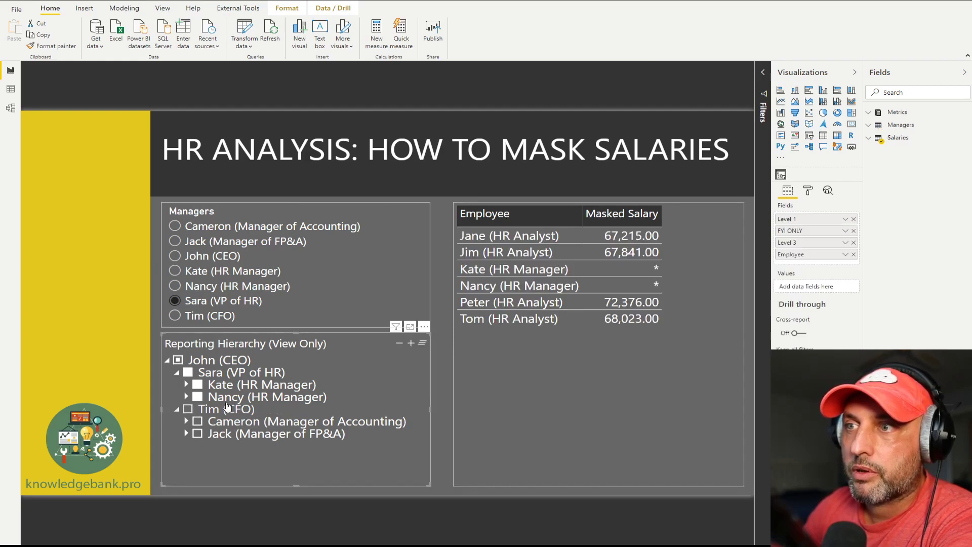
click(198, 316)
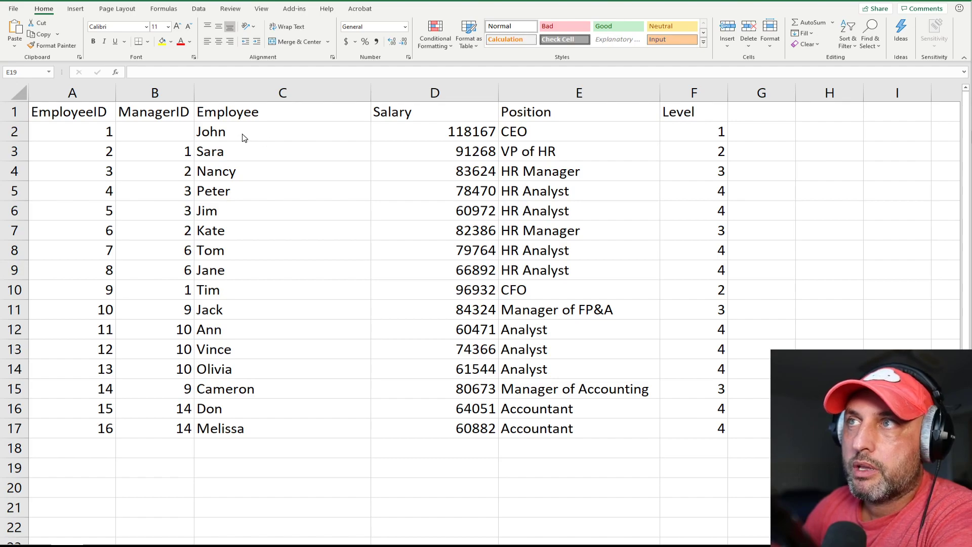
Switch to the Excel source sheet and examine the CEO's position, salary and level in row 2
click(582, 132)
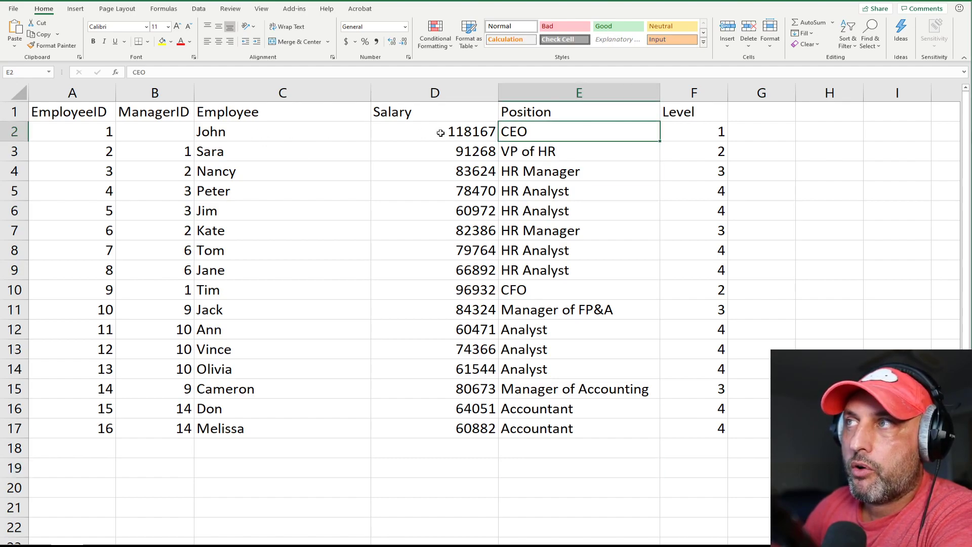
click(443, 131)
click(671, 134)
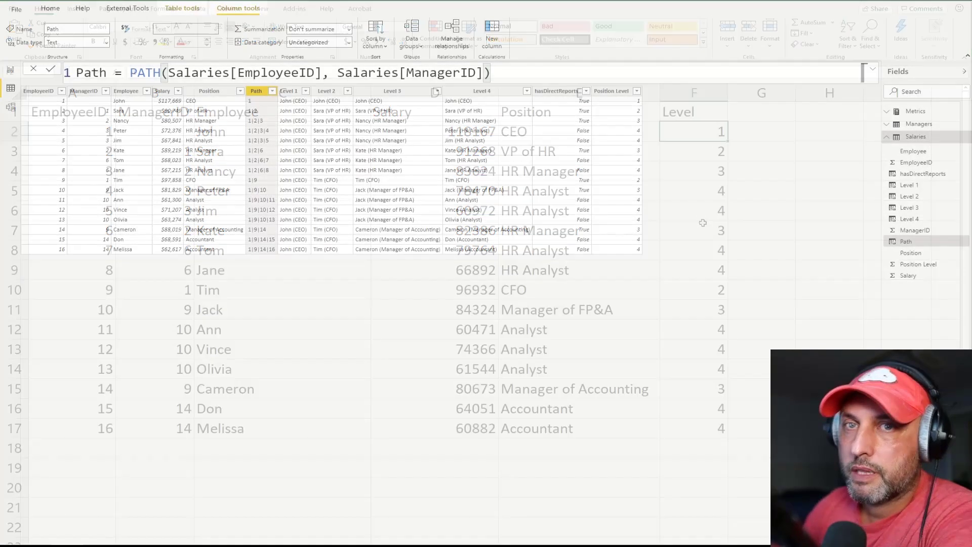
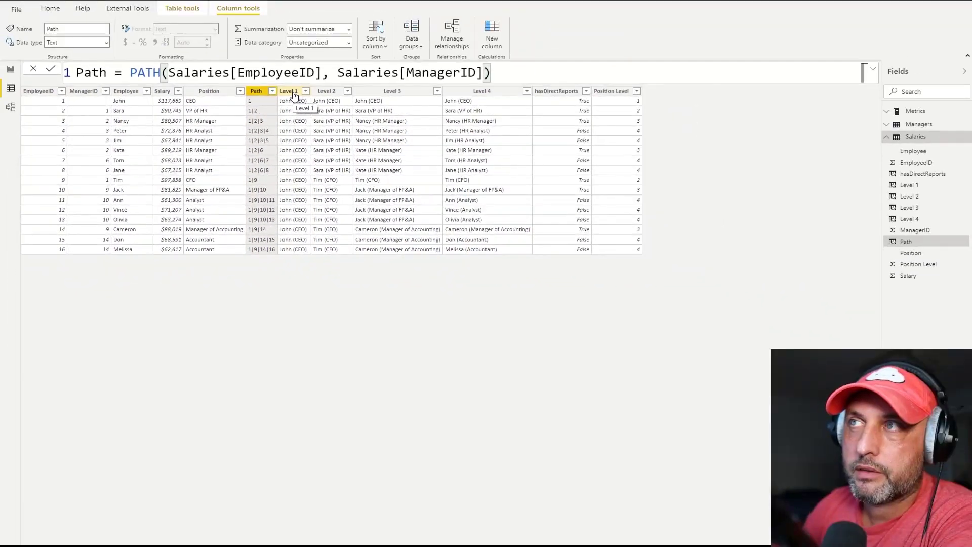
Open the Level 1 column's formula in the Salaries table and examine its currentLevelID, mgr and pos variables
click(548, 60)
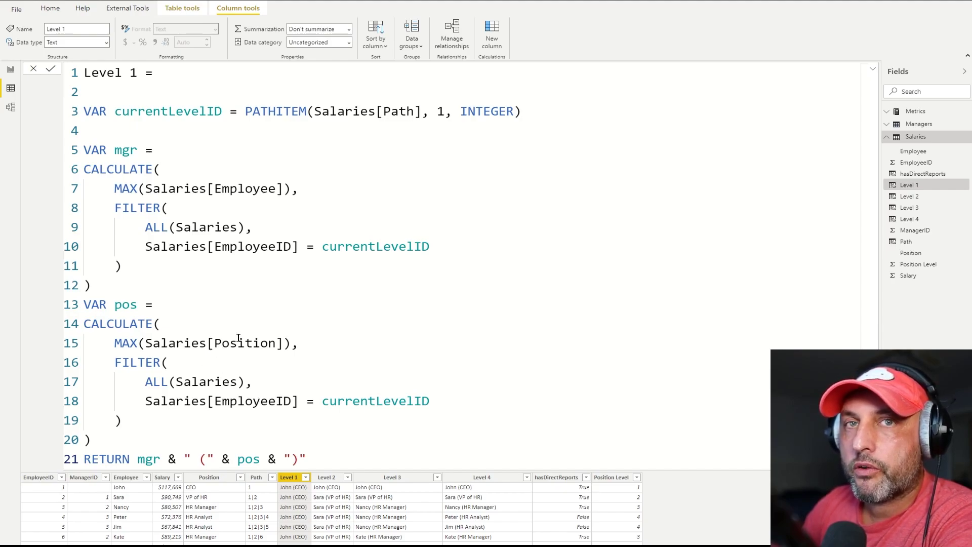
drag(534, 113, 82, 113)
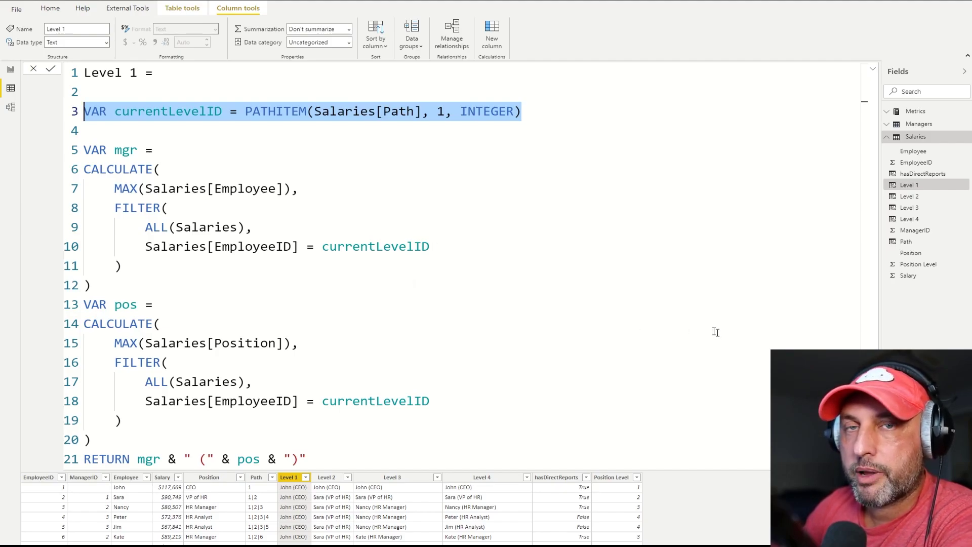
double_click(168, 111)
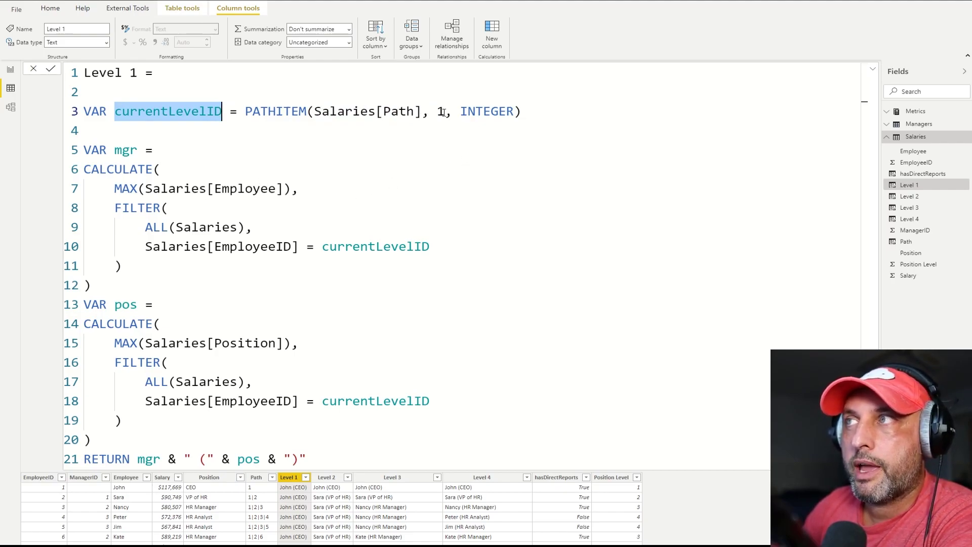
drag(443, 112, 437, 111)
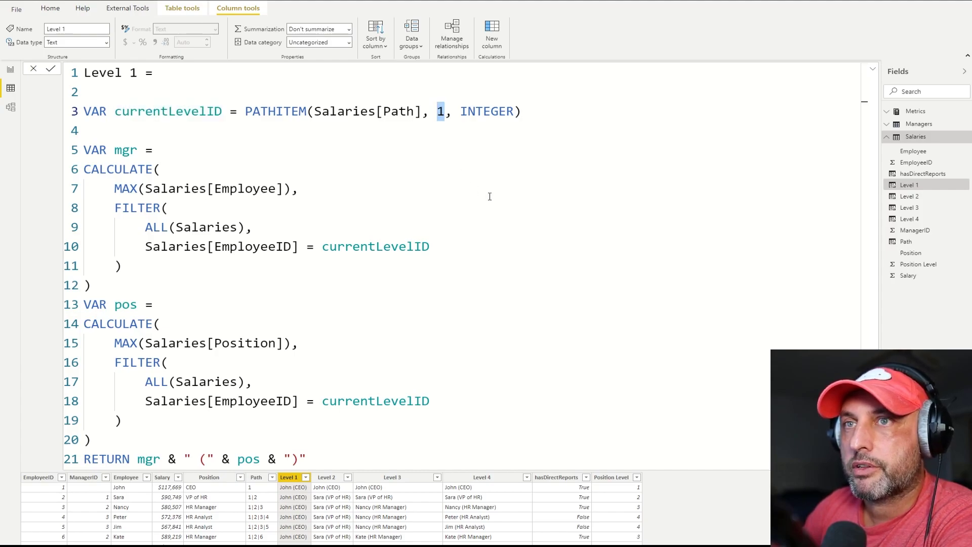
key(ctrl+z)
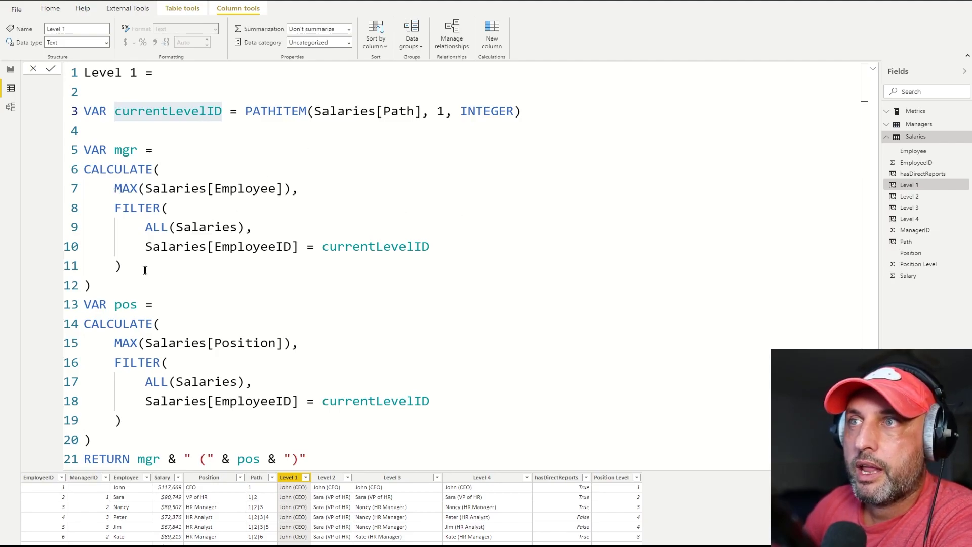
drag(107, 284, 86, 153)
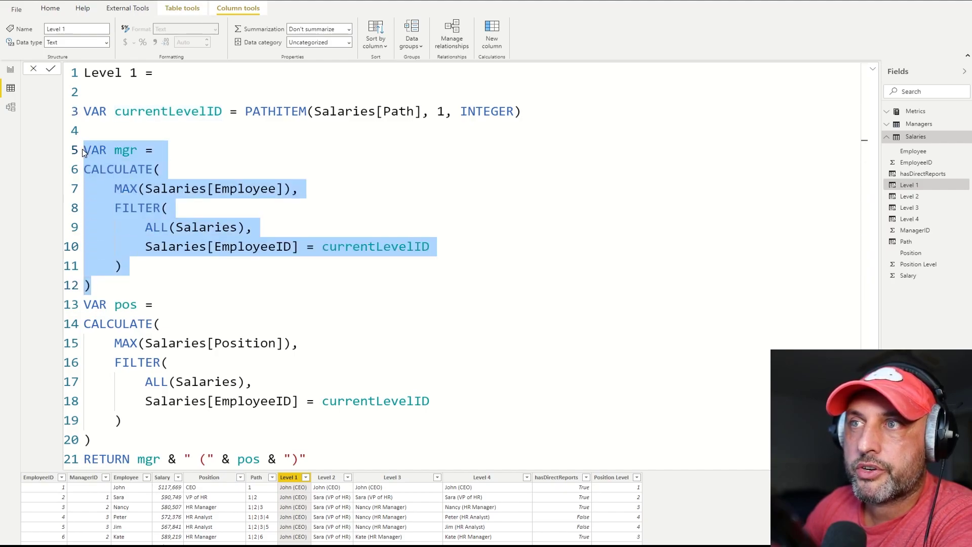
drag(121, 439, 84, 305)
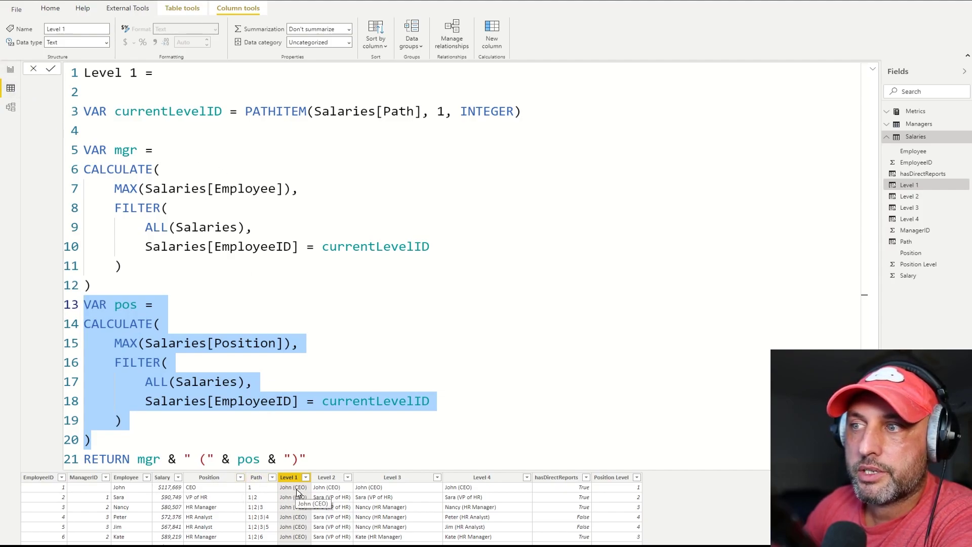
Open the Level 2 column's formula and examine its path position argument, mgr calculation and the blank-manager check in the RETURN line
click(328, 478)
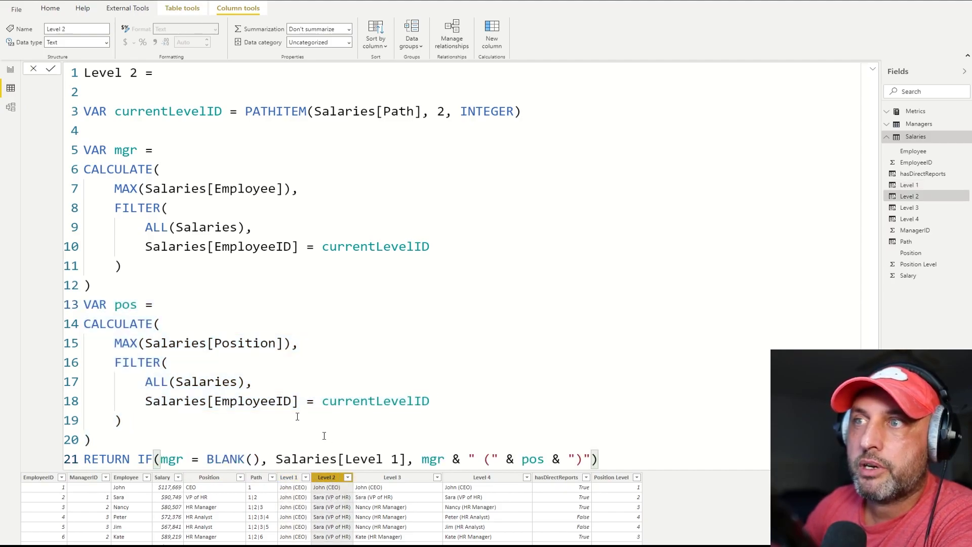
double_click(440, 111)
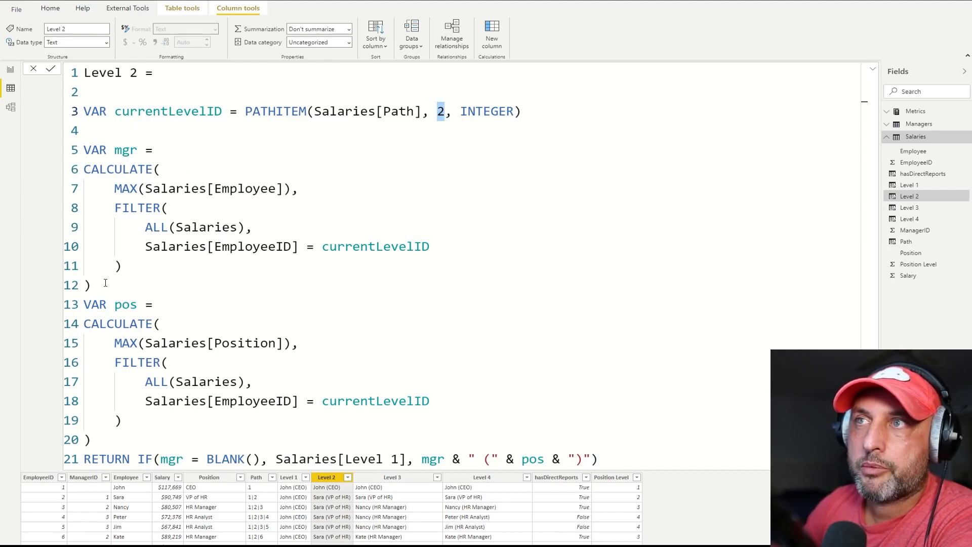
drag(94, 285, 84, 169)
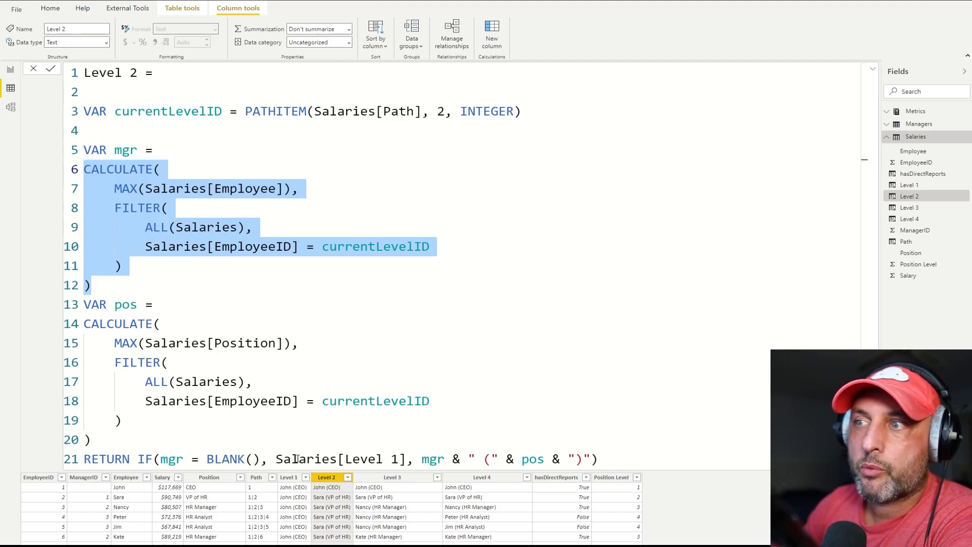
drag(276, 459, 490, 459)
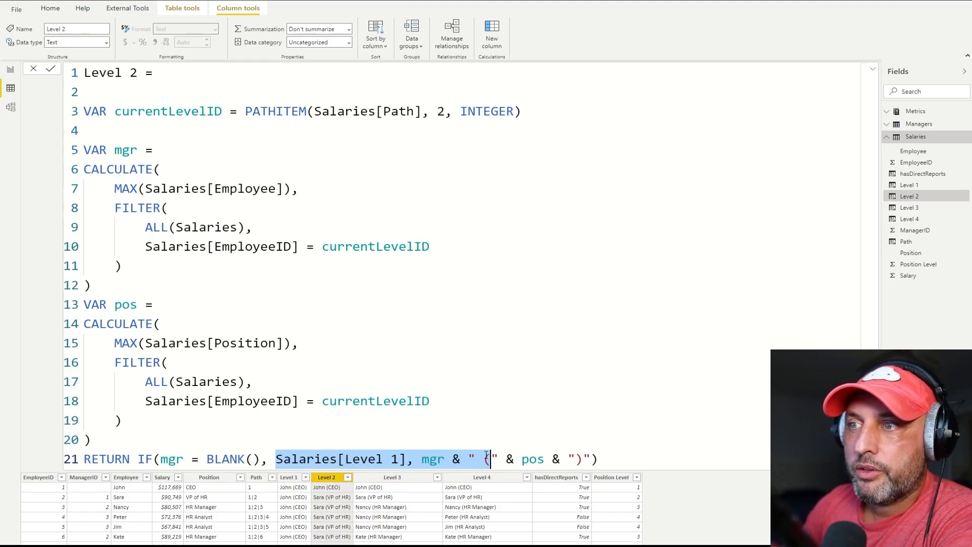
drag(261, 458, 162, 461)
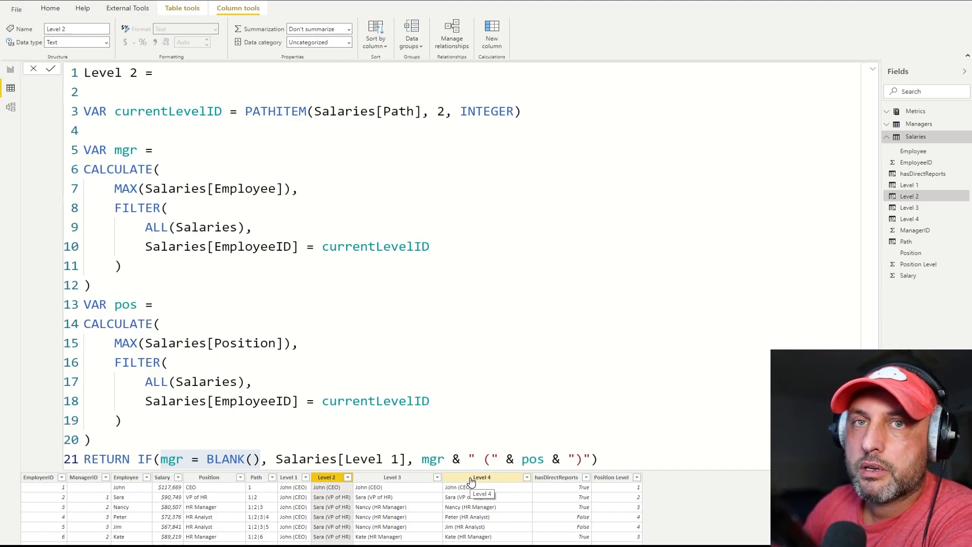
Examine the PATHITEM expression assigned to currentLevelID in the Level 2 formula
click(557, 305)
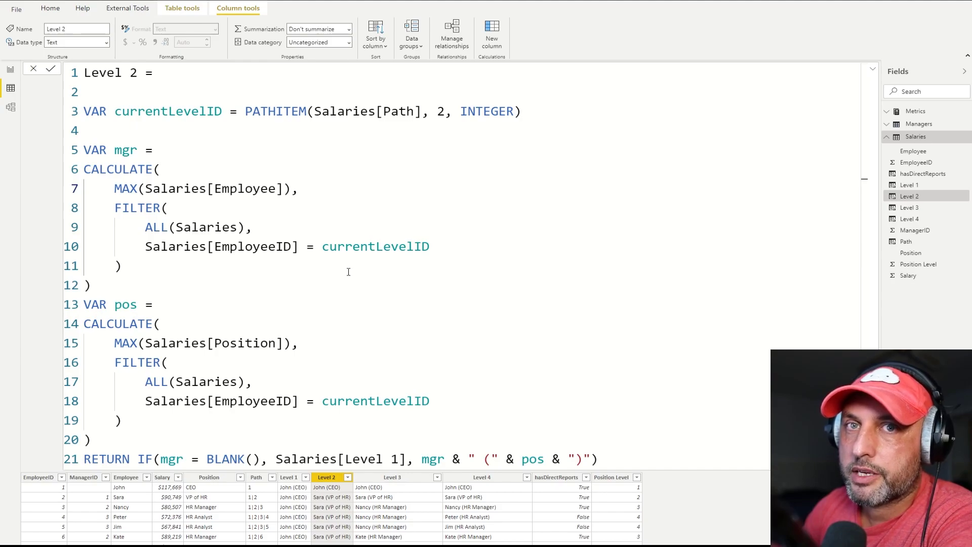
drag(550, 106, 248, 108)
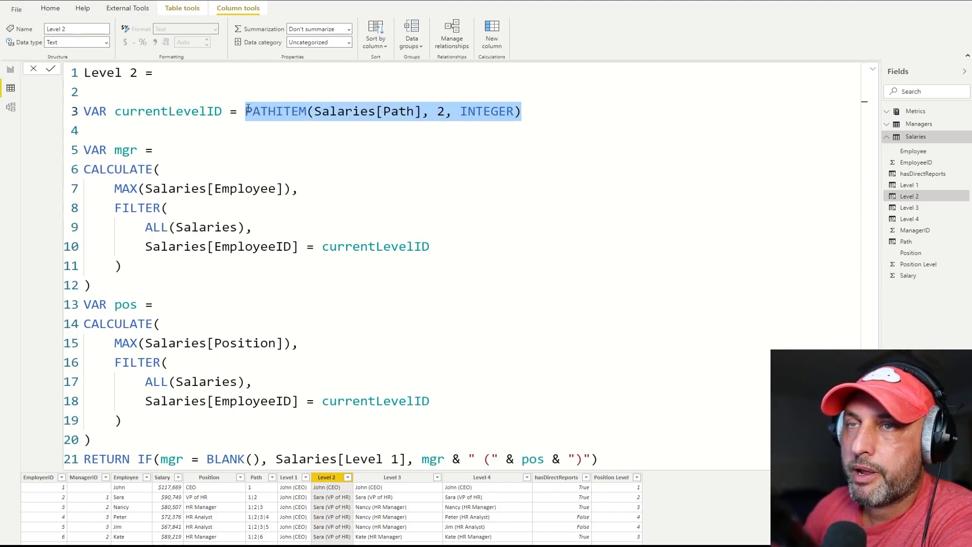
click(446, 112)
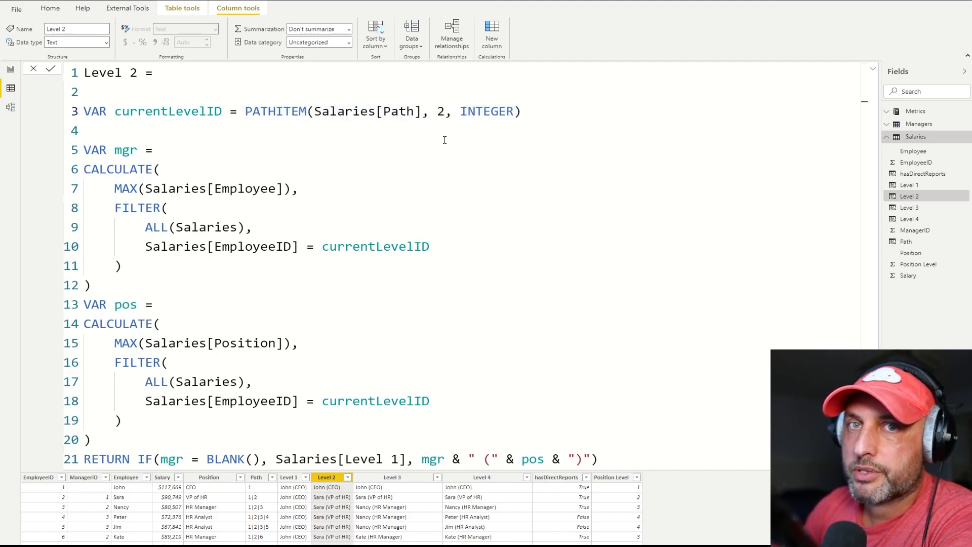
double_click(185, 118)
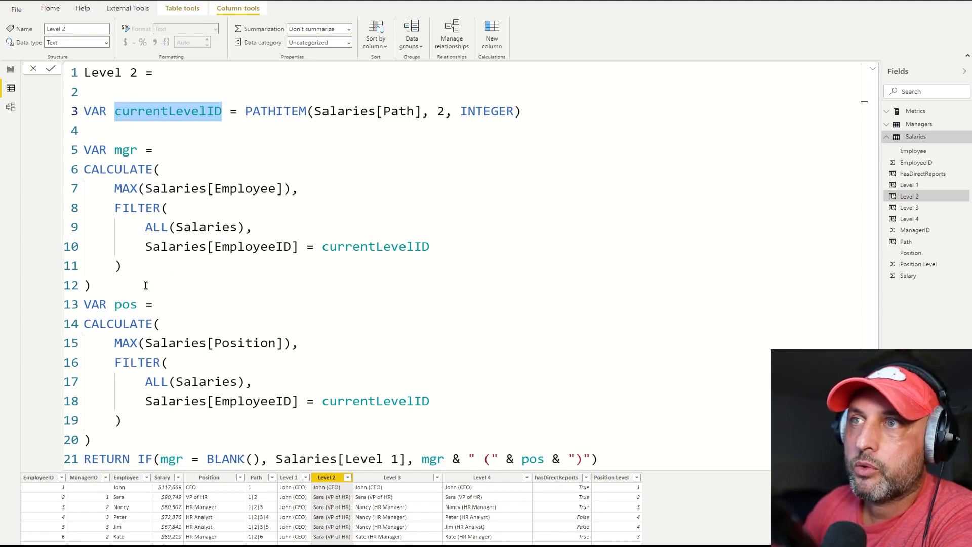
Examine the mgr calculation in the Level 2 formula, including ALL(Salaries), the EmployeeID match to currentLevelID and MAX(Salaries[Employee])
drag(147, 286, 82, 169)
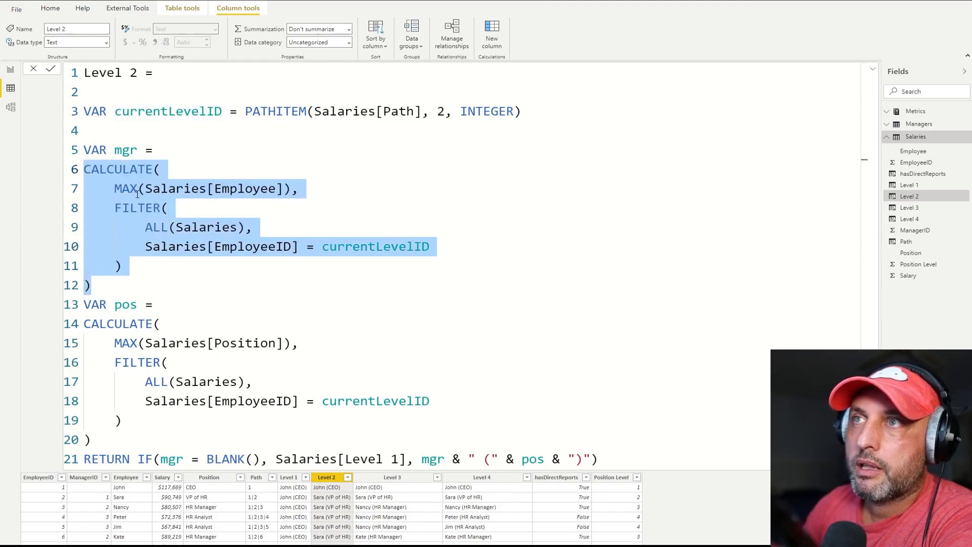
drag(246, 229, 147, 228)
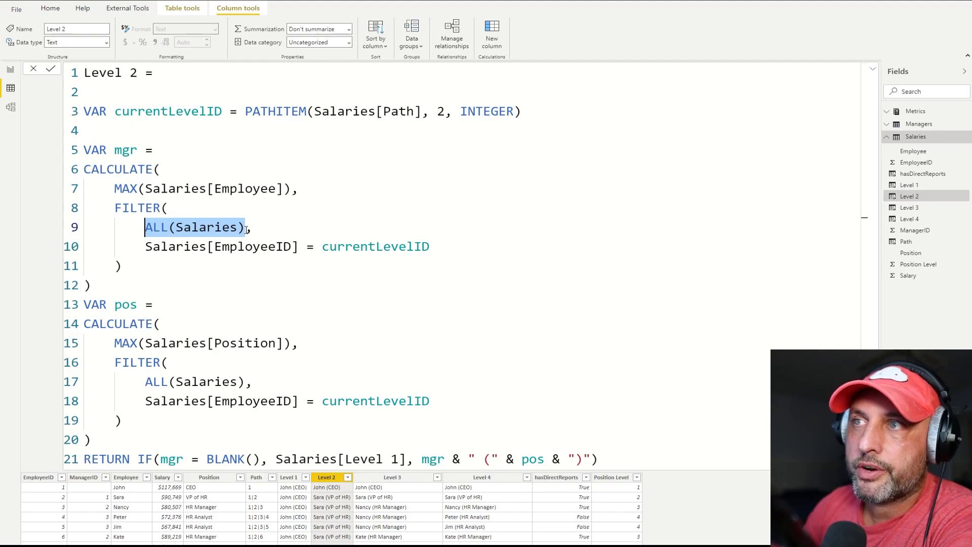
drag(146, 248, 271, 241)
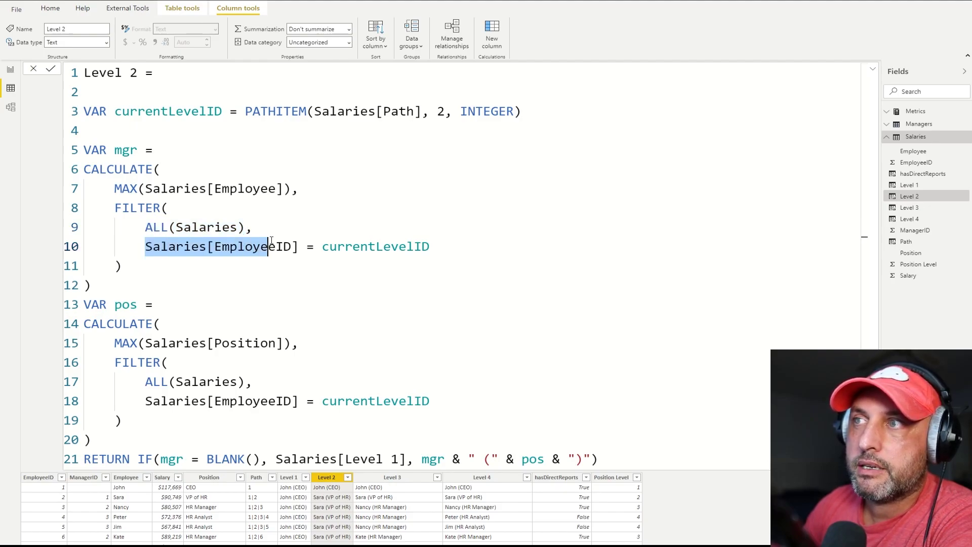
click(388, 246)
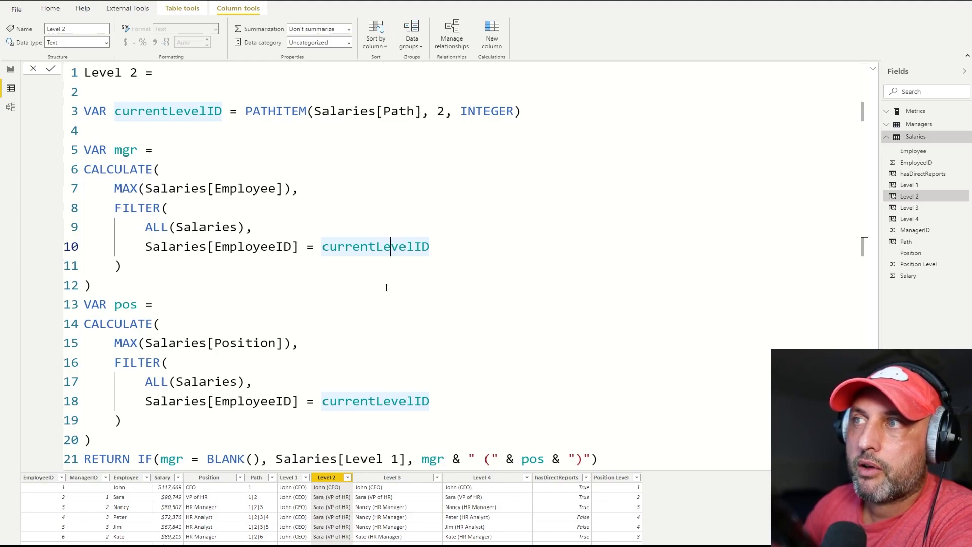
click(94, 284)
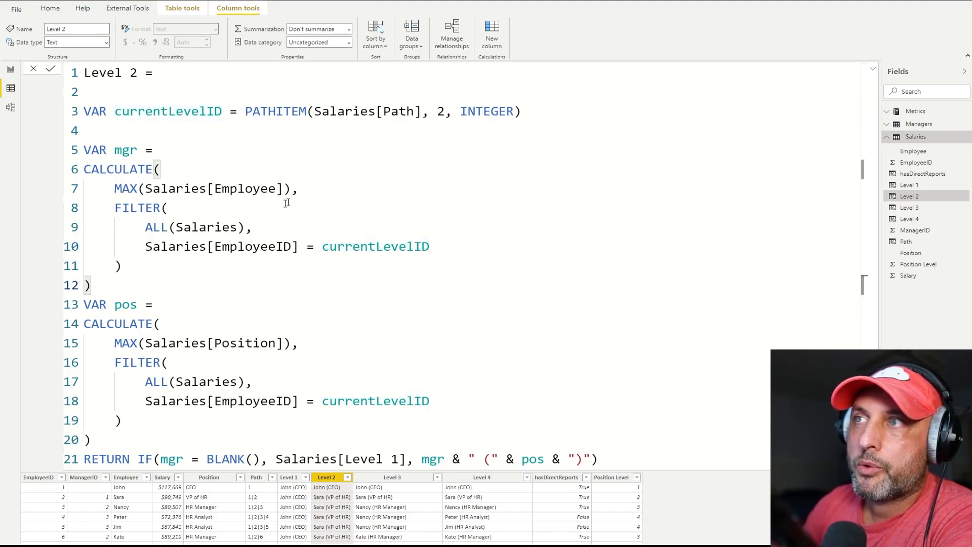
drag(291, 190, 114, 189)
Review Level 2's pos variable and its manager-and-position concatenation, and look through the Level 3 and Level 4 column formulas
drag(100, 441, 75, 312)
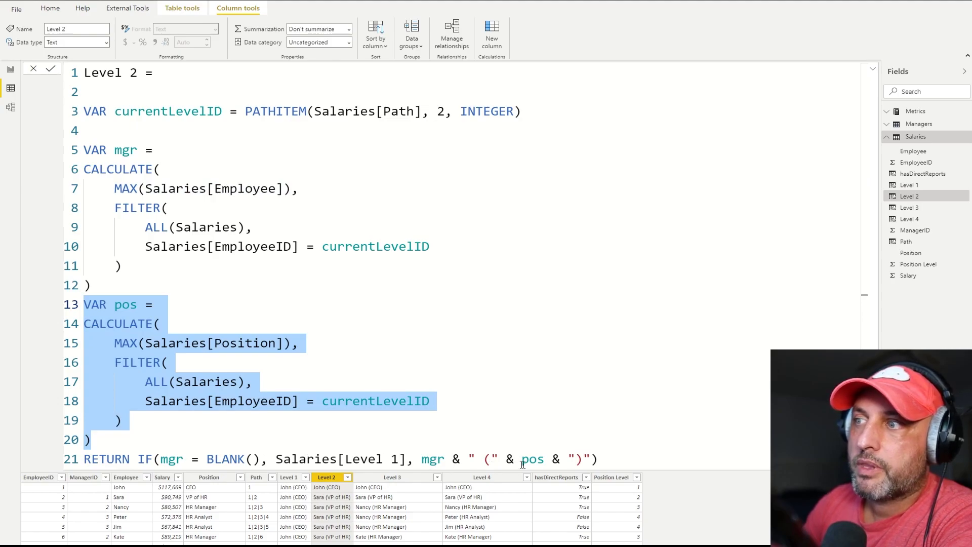
drag(597, 459, 425, 458)
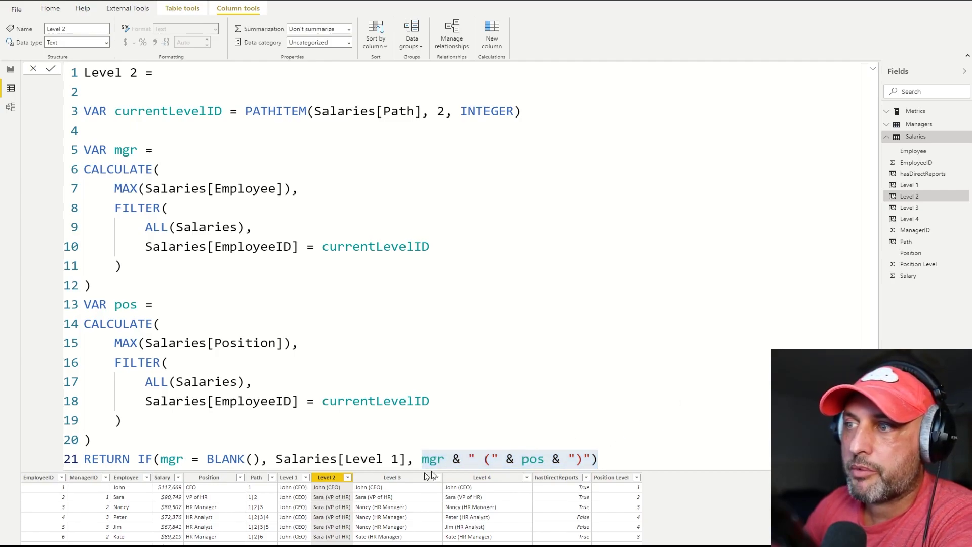
click(408, 480)
click(482, 479)
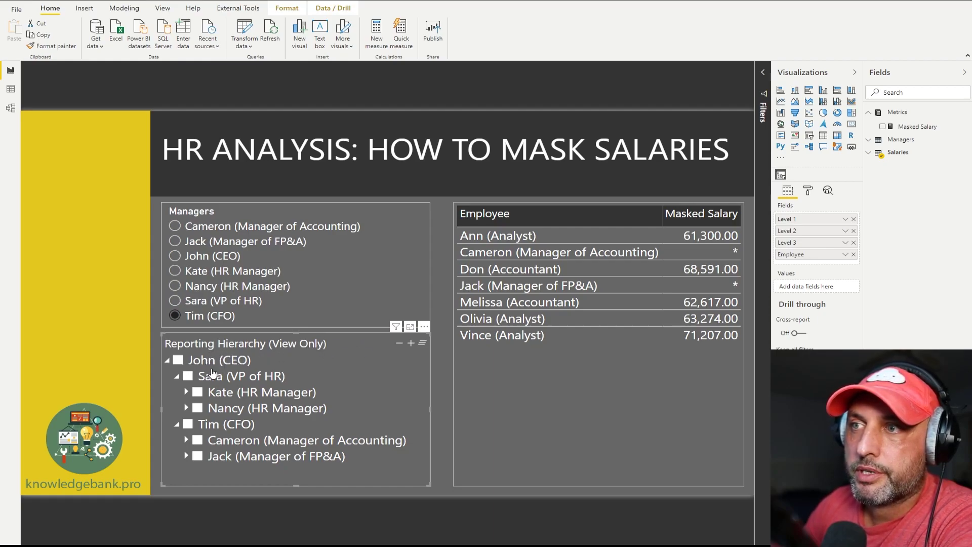
Collapse the VP of HR and CFO branches in the report page's Reporting Hierarchy slicer
click(176, 376)
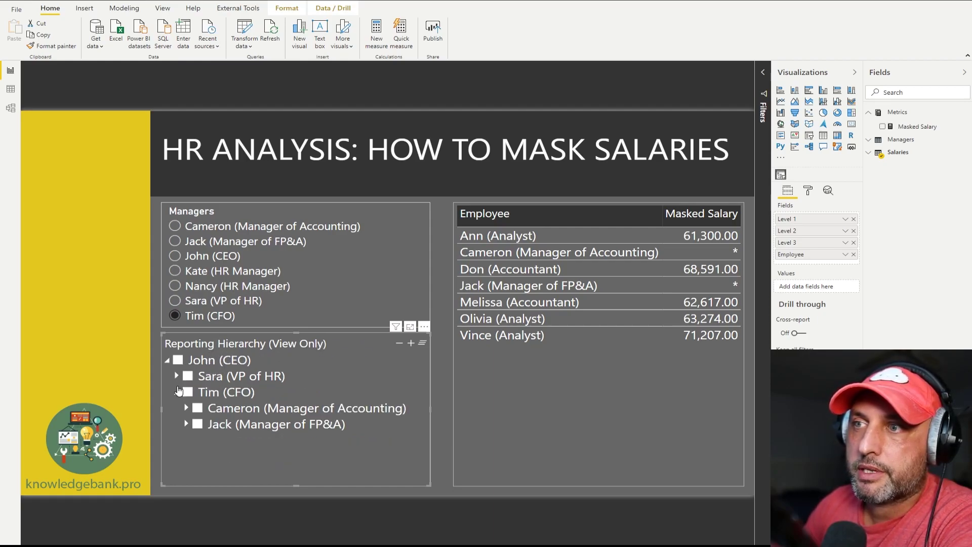
click(176, 394)
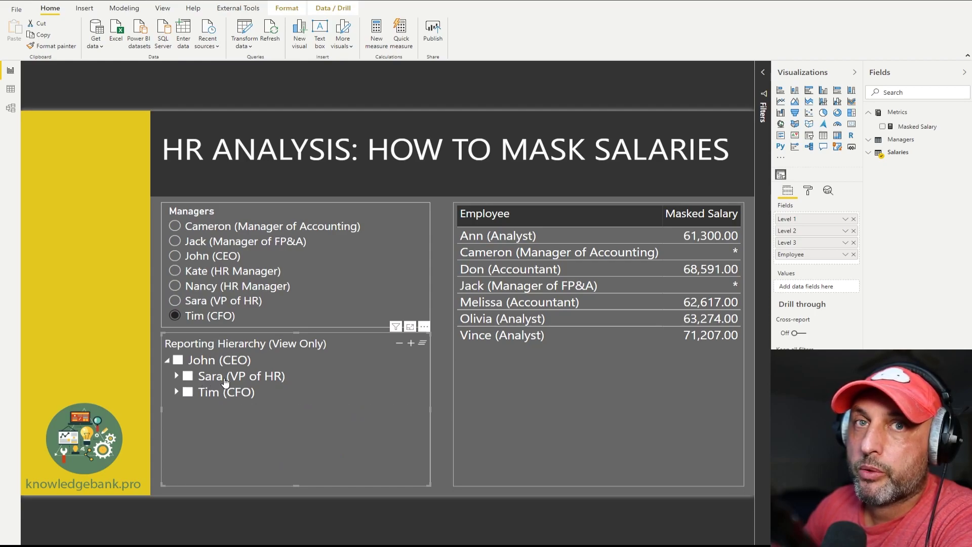
Expand the CFO and VP of HR branches in the Reporting Hierarchy slicer, leaving the manager nodes beneath them collapsed
click(176, 393)
click(187, 409)
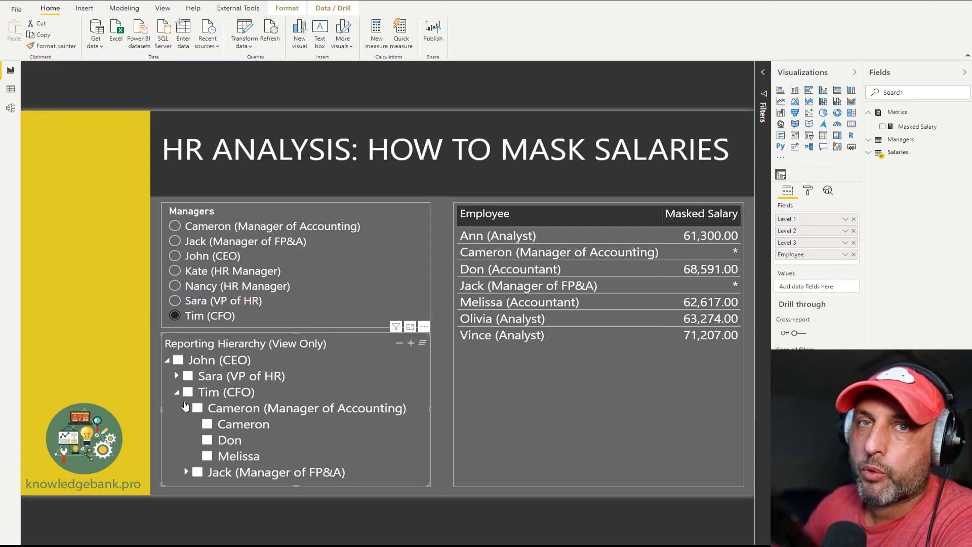
click(185, 409)
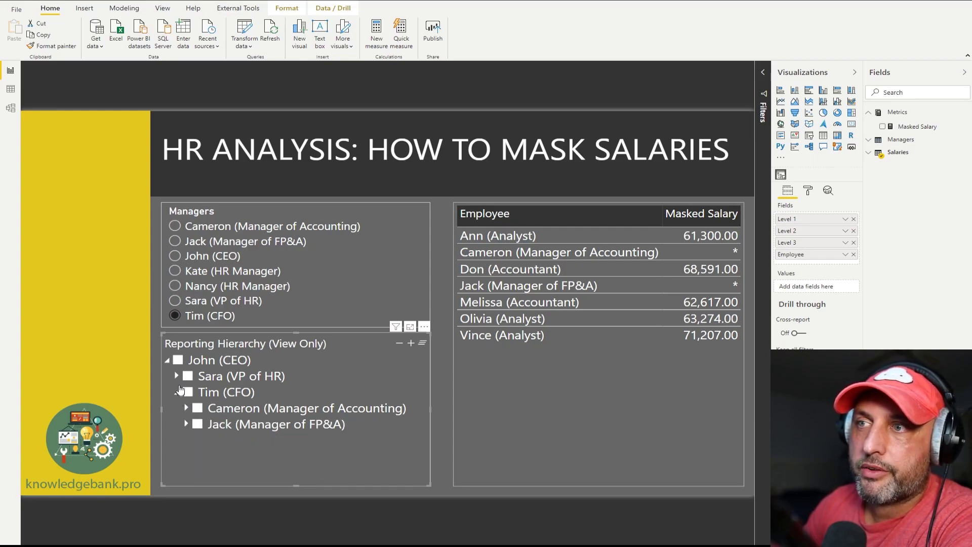
click(177, 377)
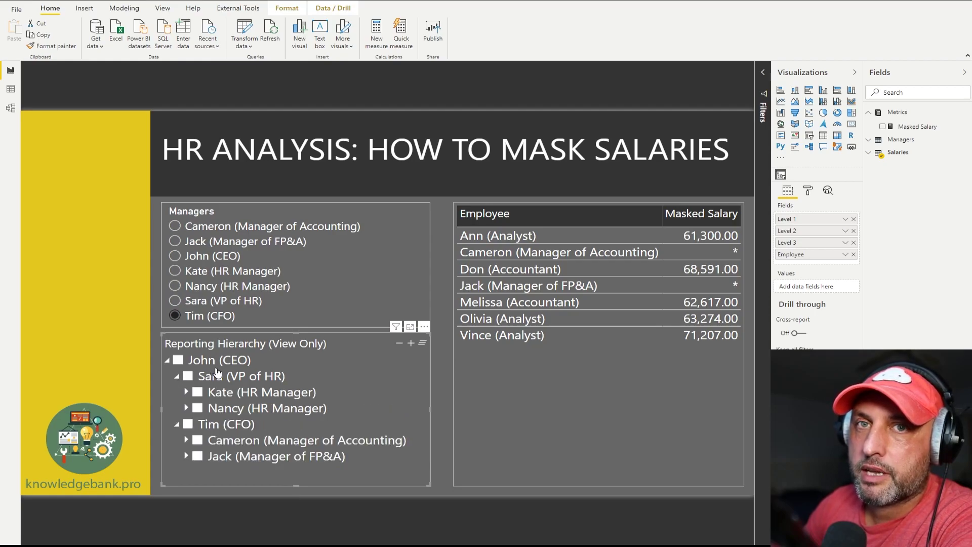
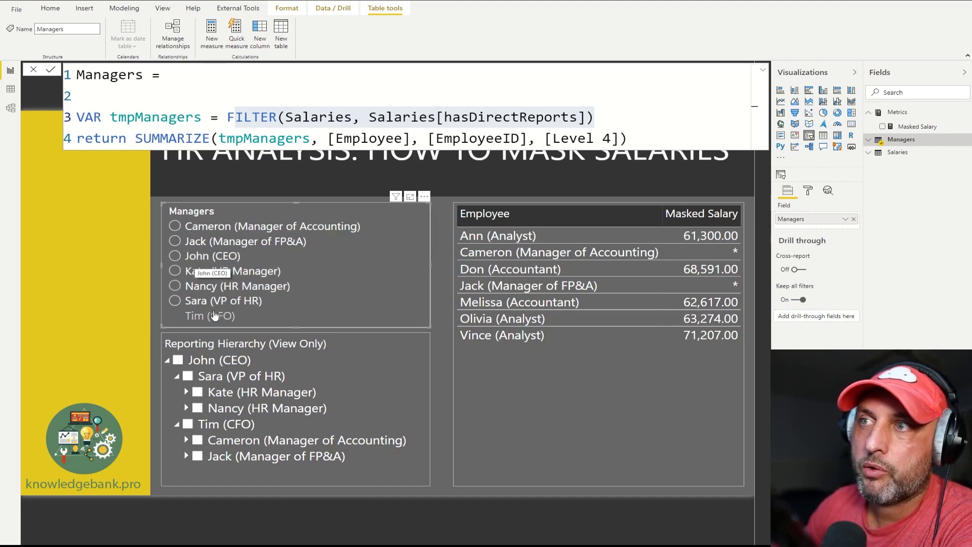
Examine the Masked Salary measure's currentManagerID, currentEmployeeID and currentEmployeePath variables
click(261, 320)
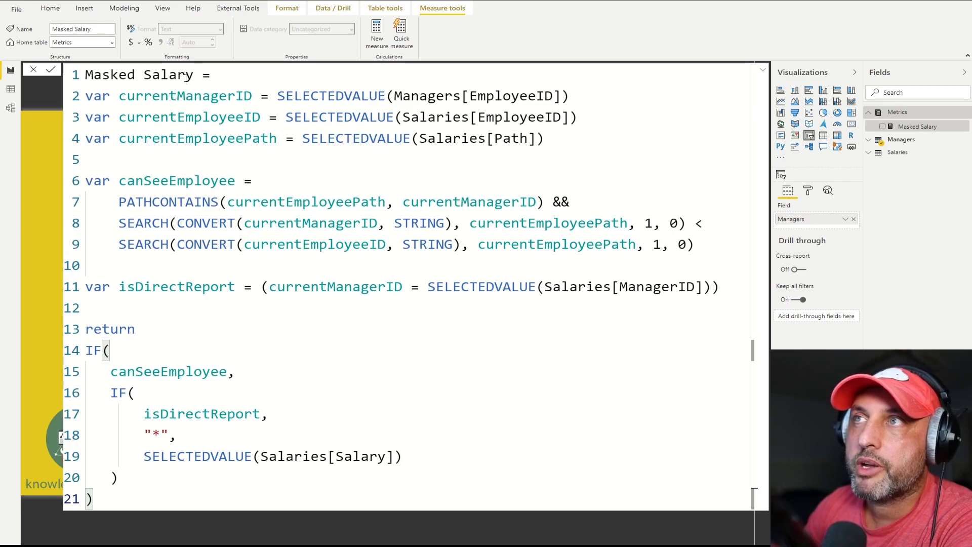
drag(193, 75, 85, 75)
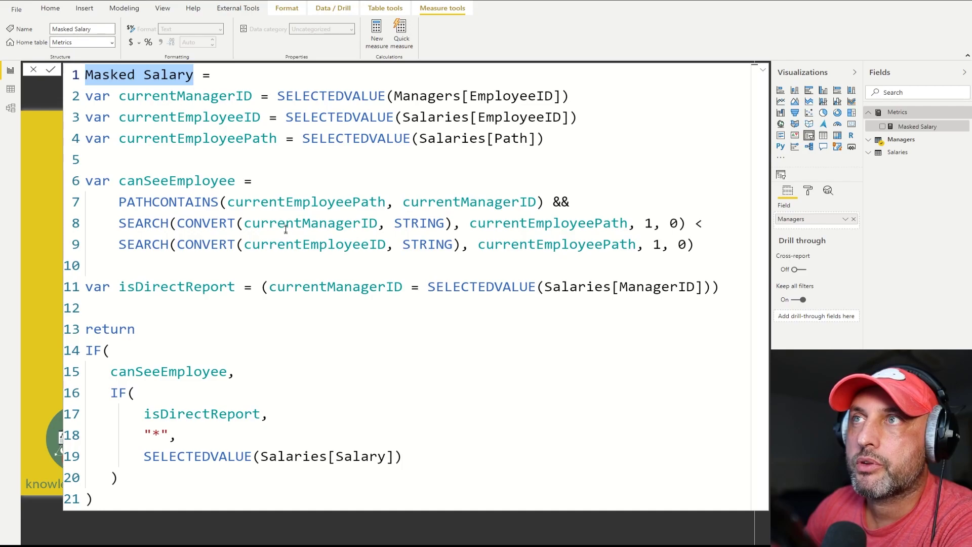
double_click(217, 97)
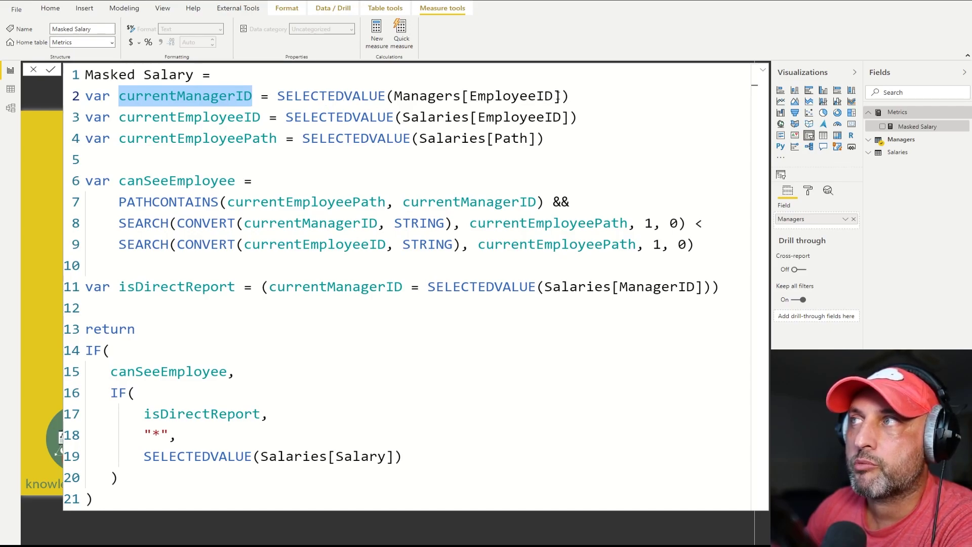
double_click(216, 117)
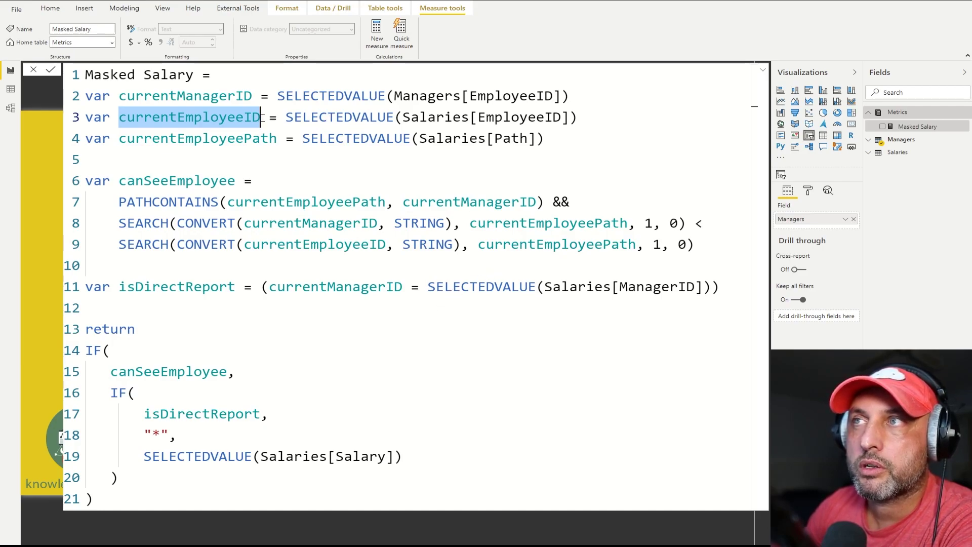
double_click(257, 140)
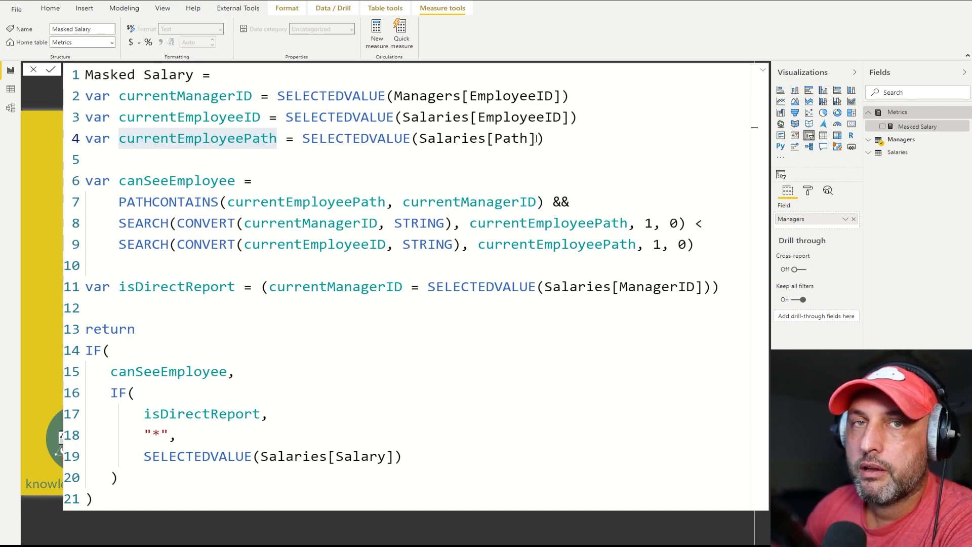
click(212, 134)
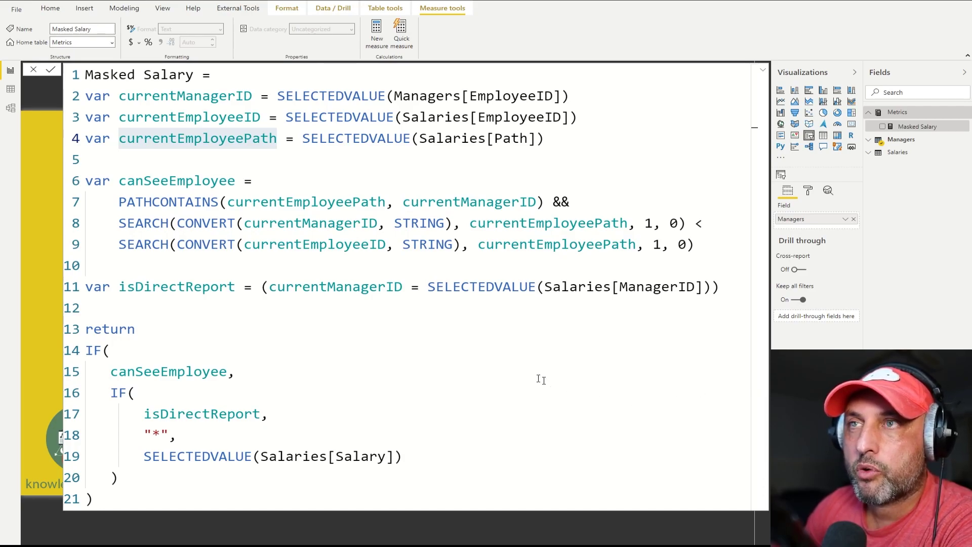
Examine the canSeeEmployee variable and its PATHCONTAINS condition on currentEmployeePath and currentManagerID
double_click(171, 180)
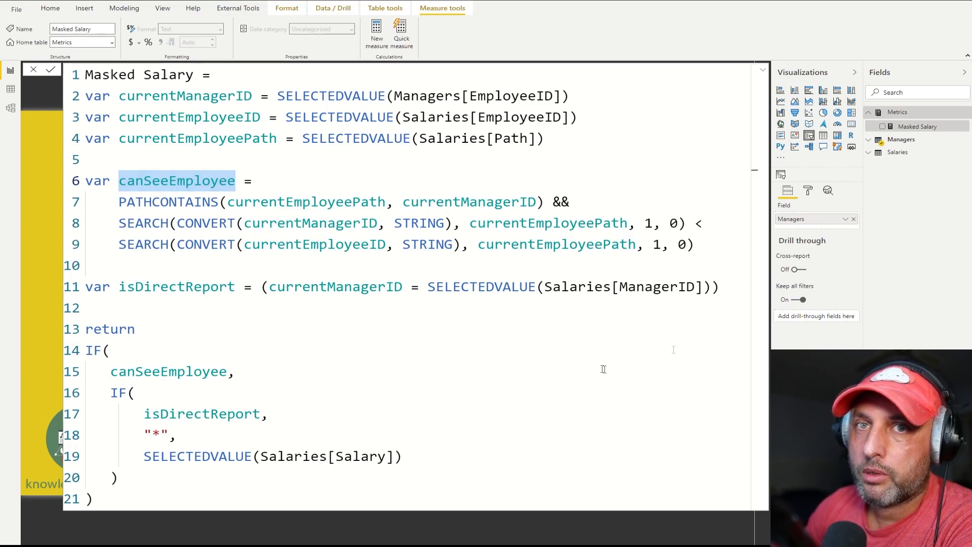
double_click(190, 202)
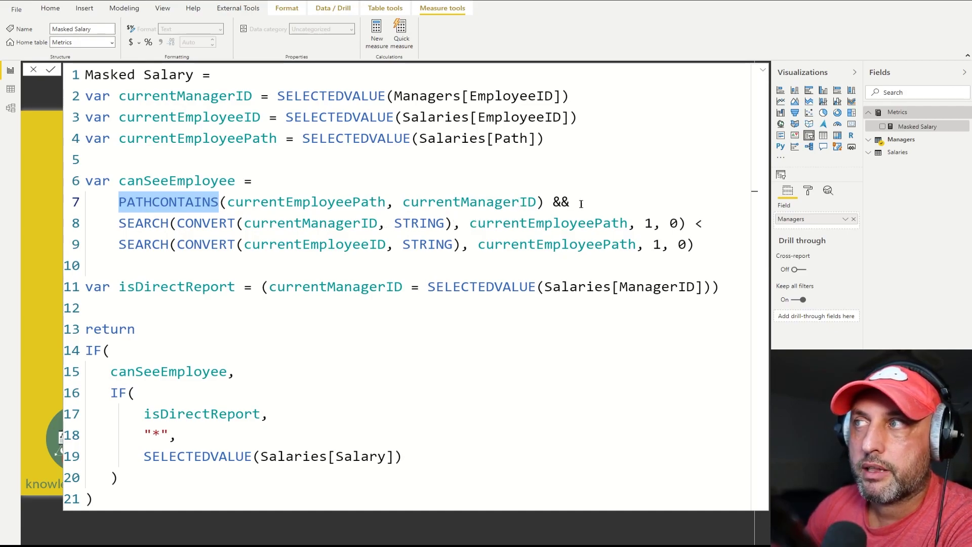
drag(552, 203, 118, 203)
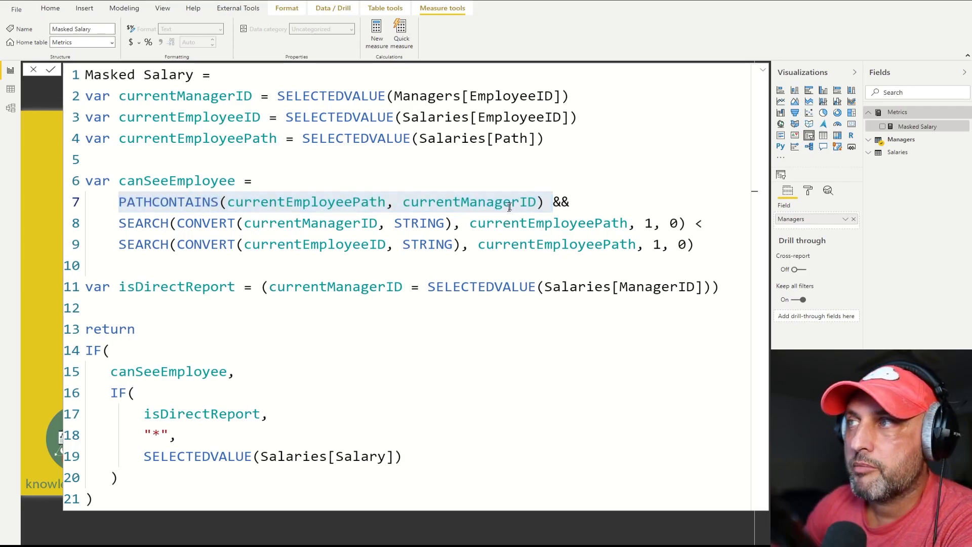
click(552, 203)
drag(552, 202, 118, 202)
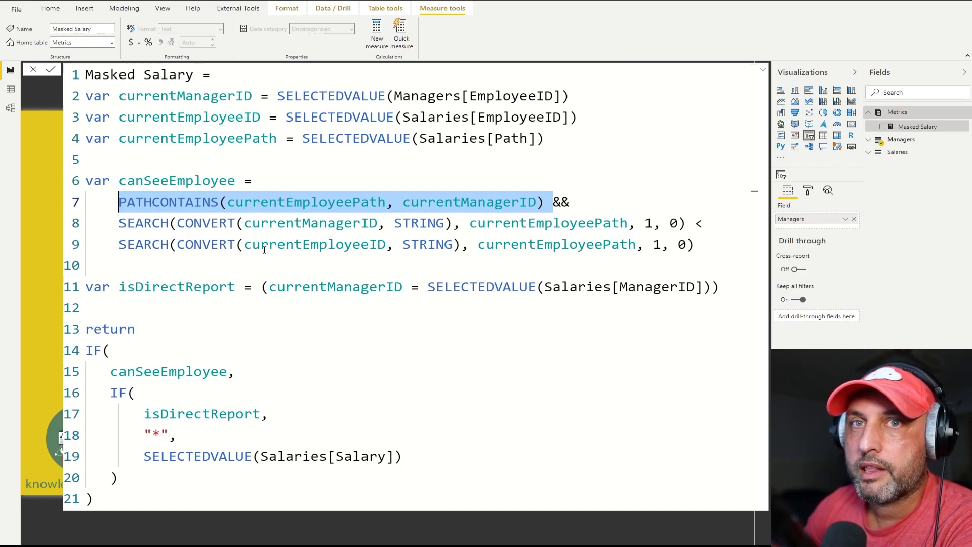
Examine the first SEARCH expression in canSeeEmployee, which converts currentManagerID to a string and looks for it in currentEmployeePath
drag(96, 264, 95, 226)
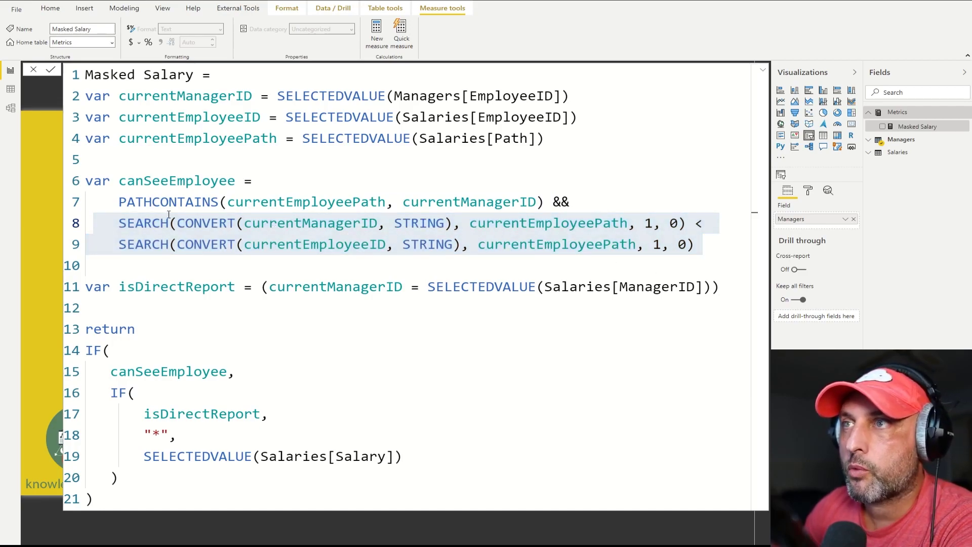
double_click(152, 228)
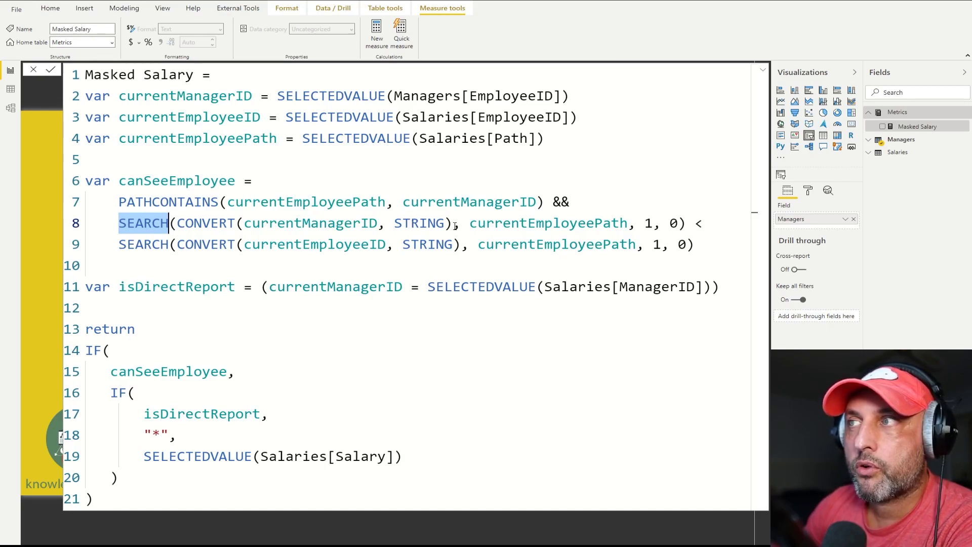
drag(452, 223, 181, 221)
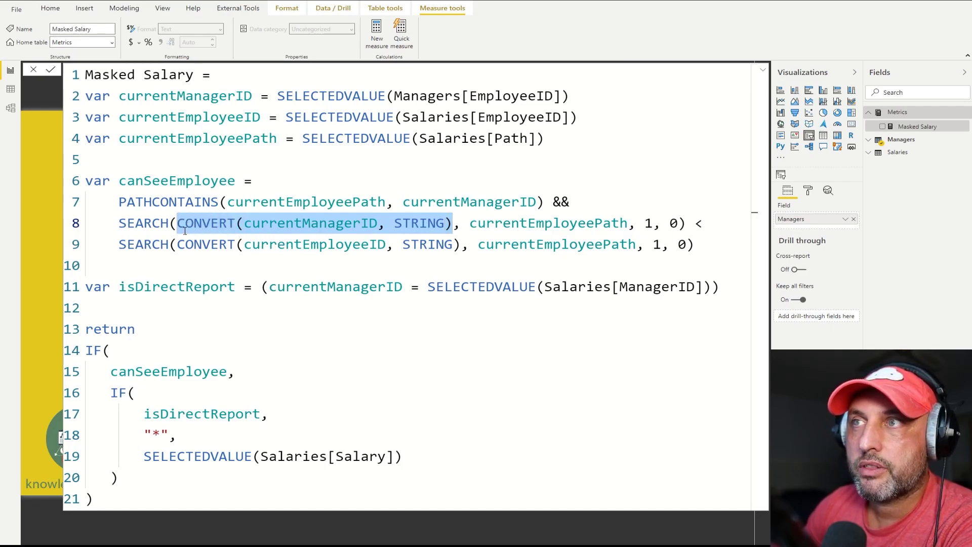
click(203, 224)
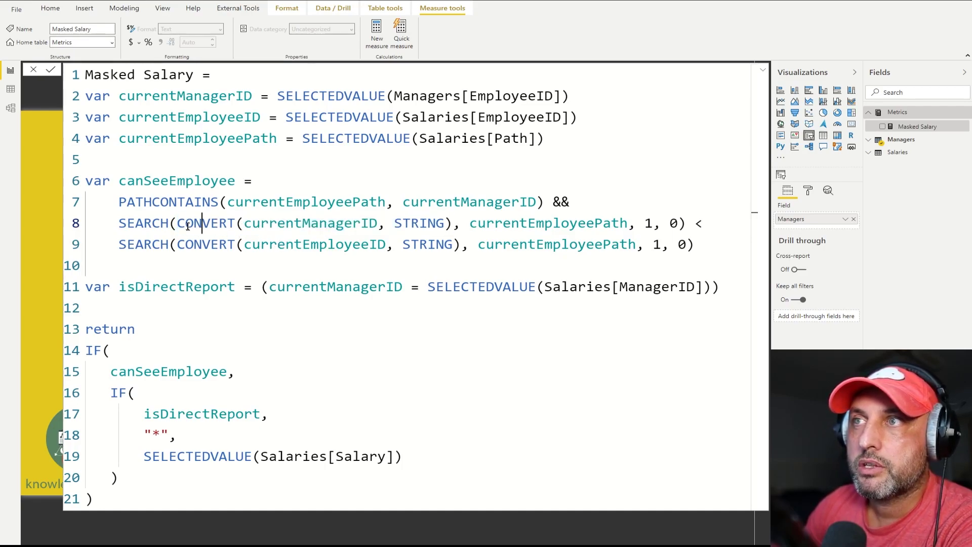
double_click(321, 225)
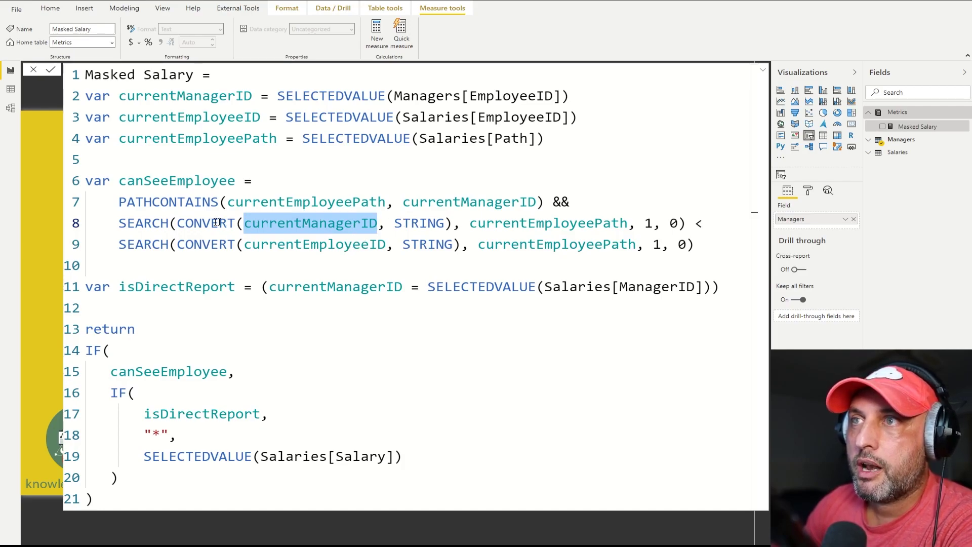
double_click(582, 223)
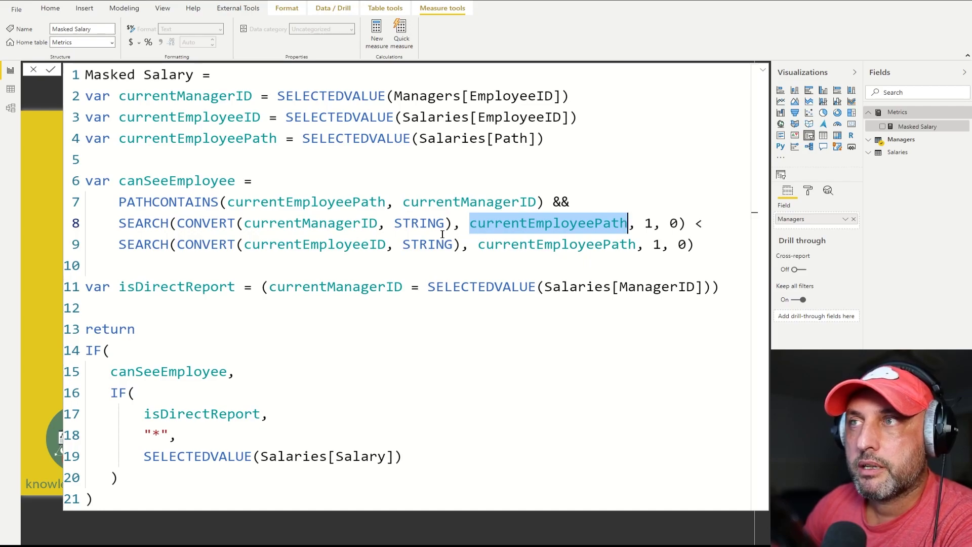
Compare the currentManagerID and currentEmployeeID SEARCH expressions in canSeeEmployee, and review the whole variable definition
double_click(330, 244)
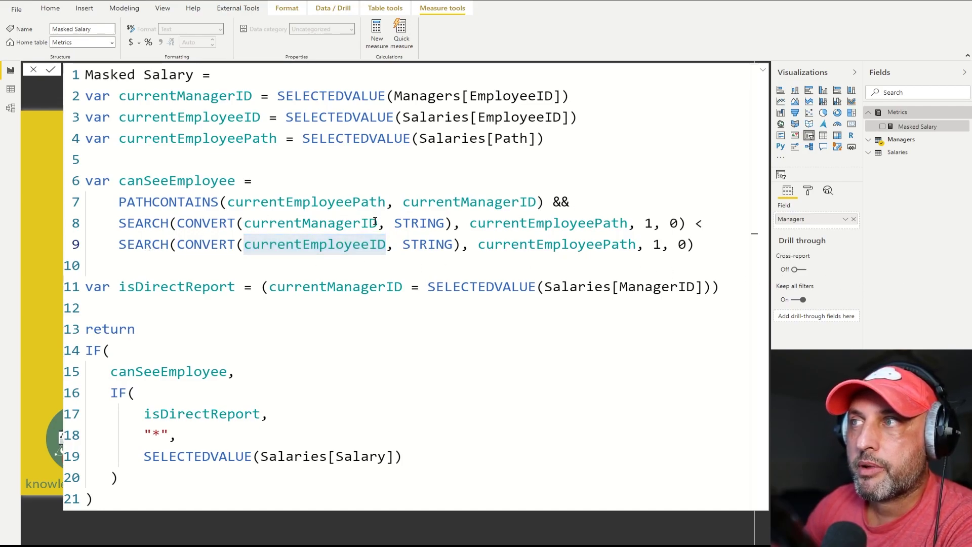
drag(686, 224, 119, 224)
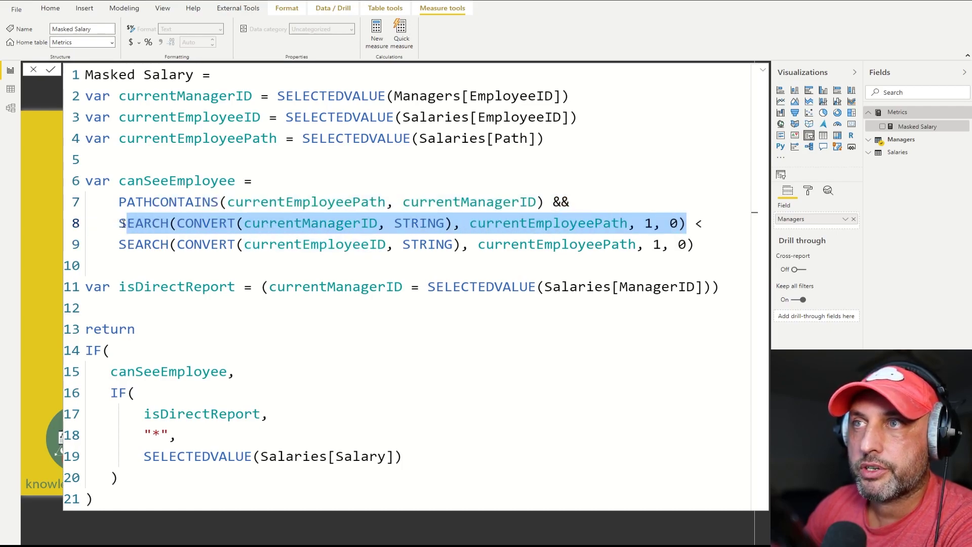
drag(695, 246, 119, 248)
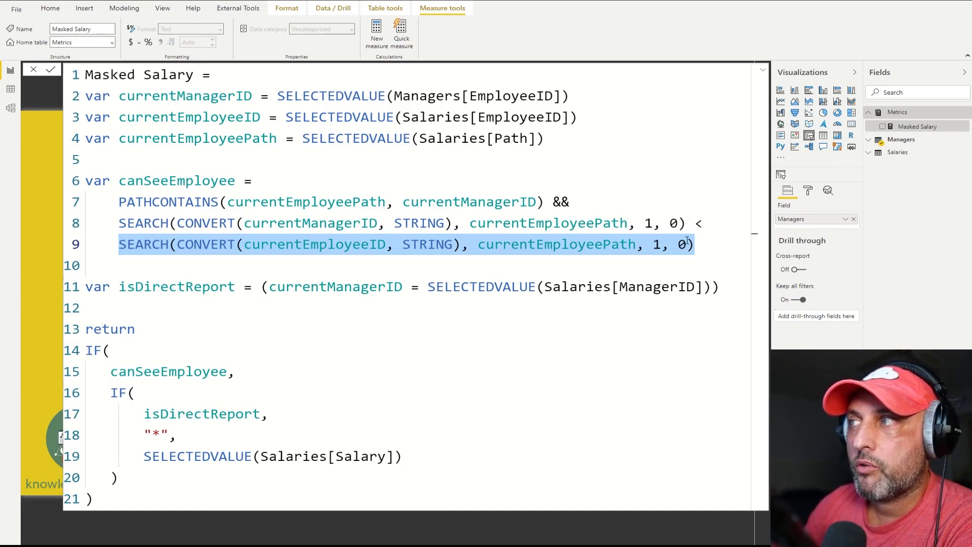
double_click(191, 182)
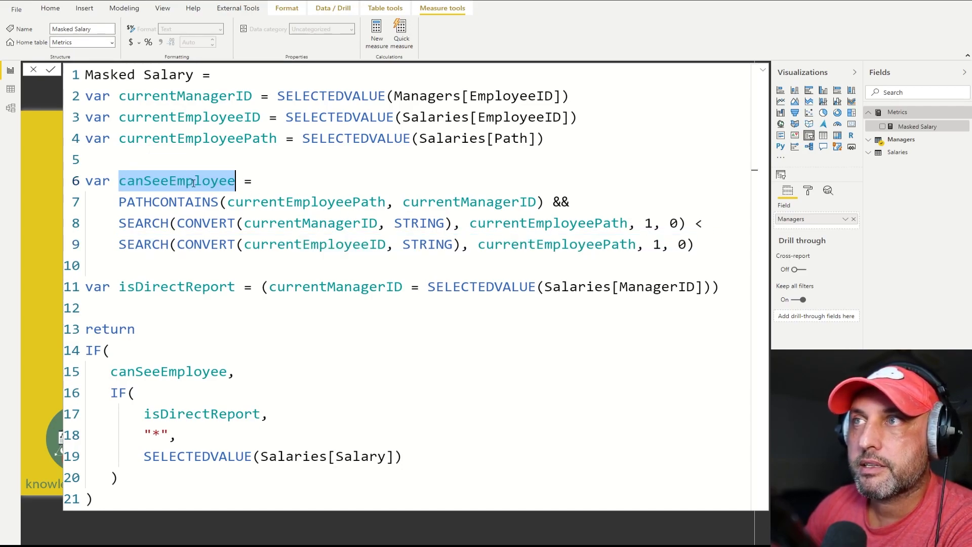
click(686, 223)
drag(687, 224, 122, 219)
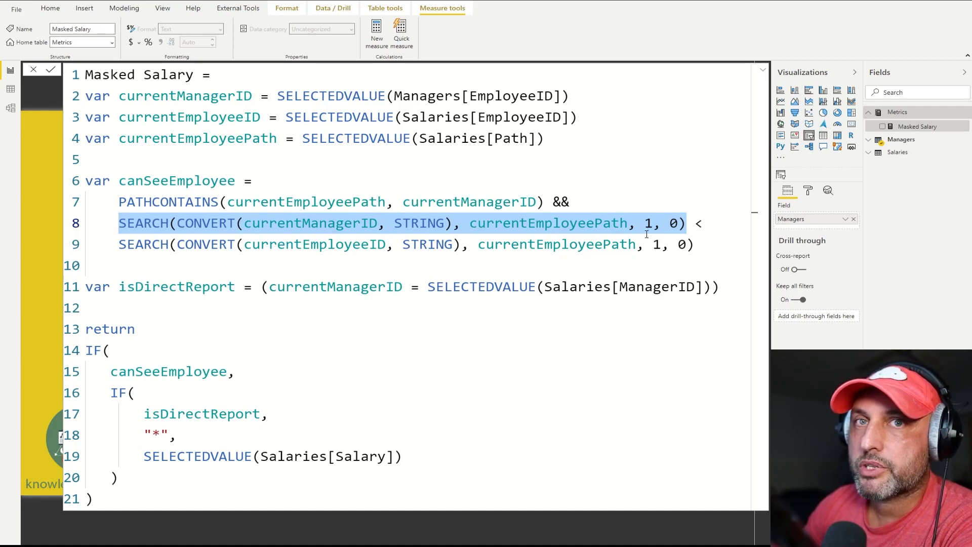
drag(695, 245, 84, 186)
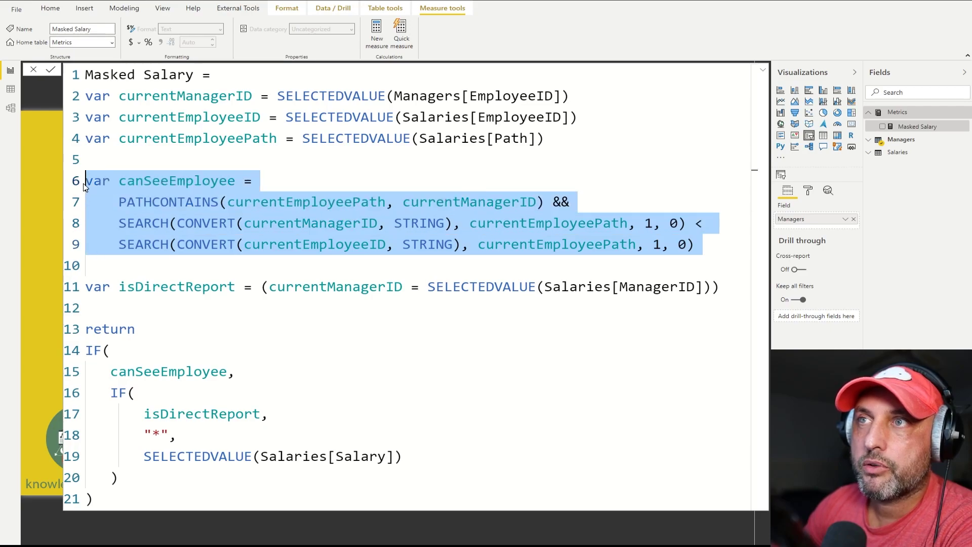
click(178, 186)
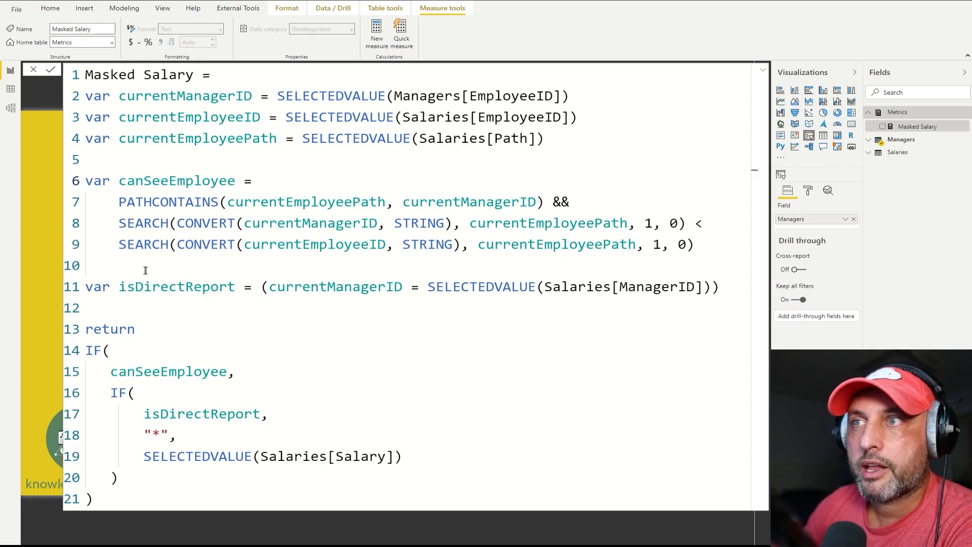
drag(87, 266, 88, 185)
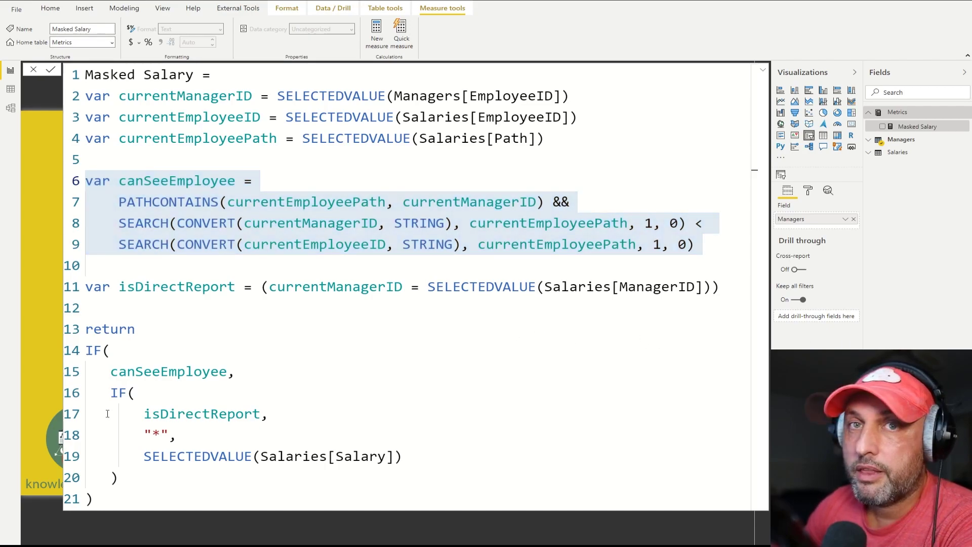
Review the nested IF in Masked Salary's return section, covering canSeeEmployee, isDirectReport, the "*" mask and SELECTEDVALUE(Salaries[Salary])
double_click(168, 372)
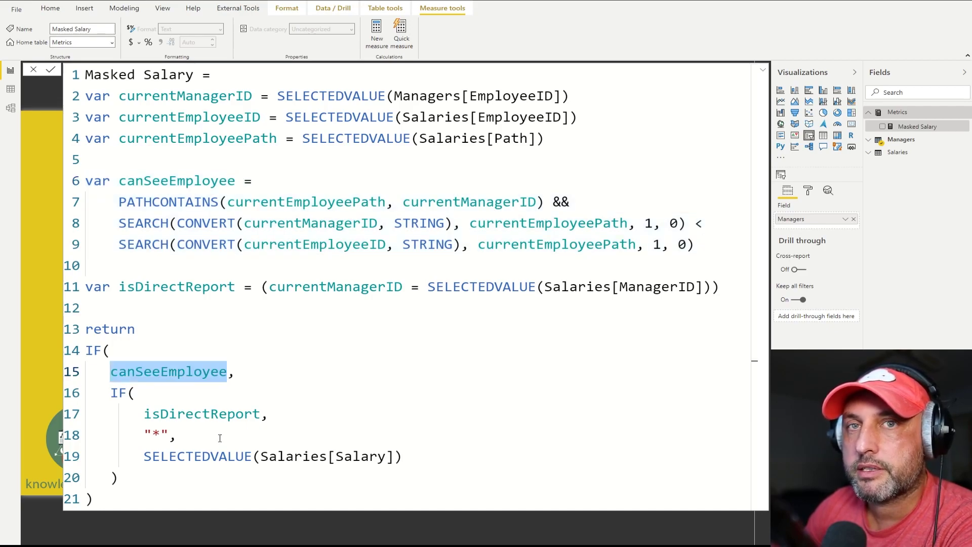
double_click(245, 413)
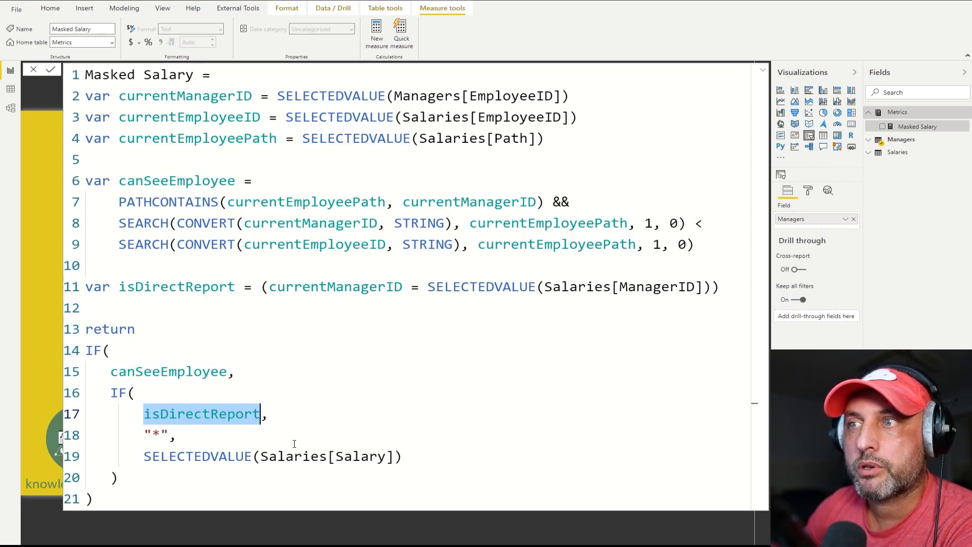
click(160, 434)
key(shift+Left)
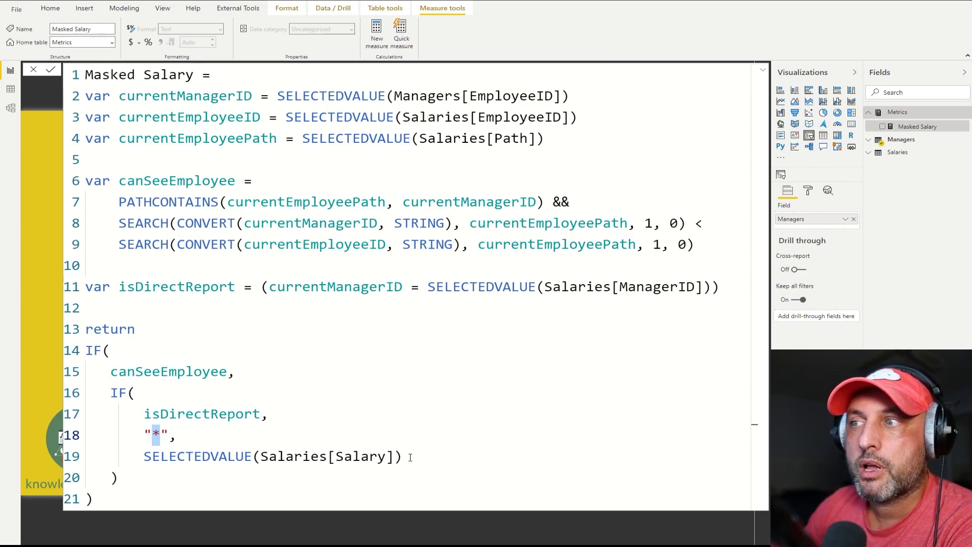
drag(414, 458, 151, 455)
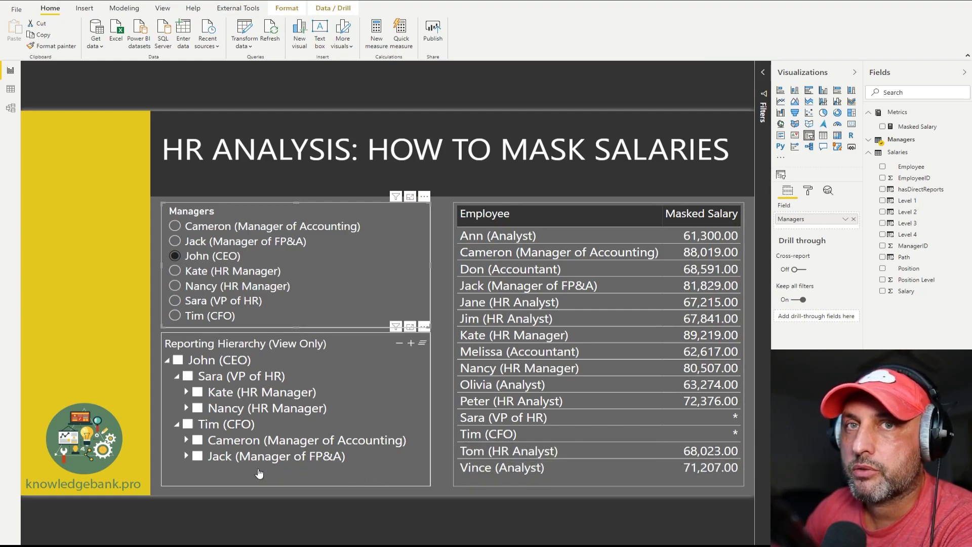
Select the CEO in the Managers slicer and collapse the VP of HR and CFO branches of the Reporting Hierarchy
click(207, 257)
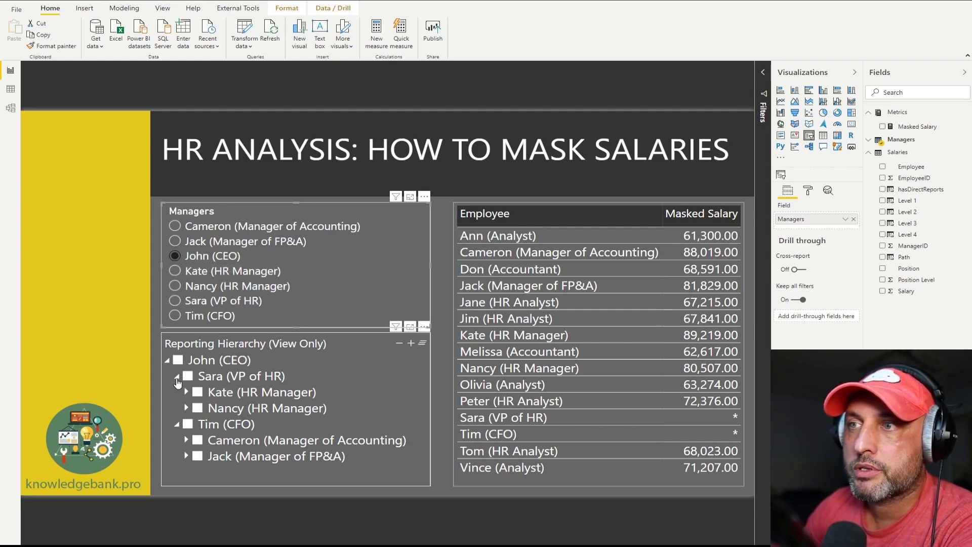
click(177, 377)
click(177, 392)
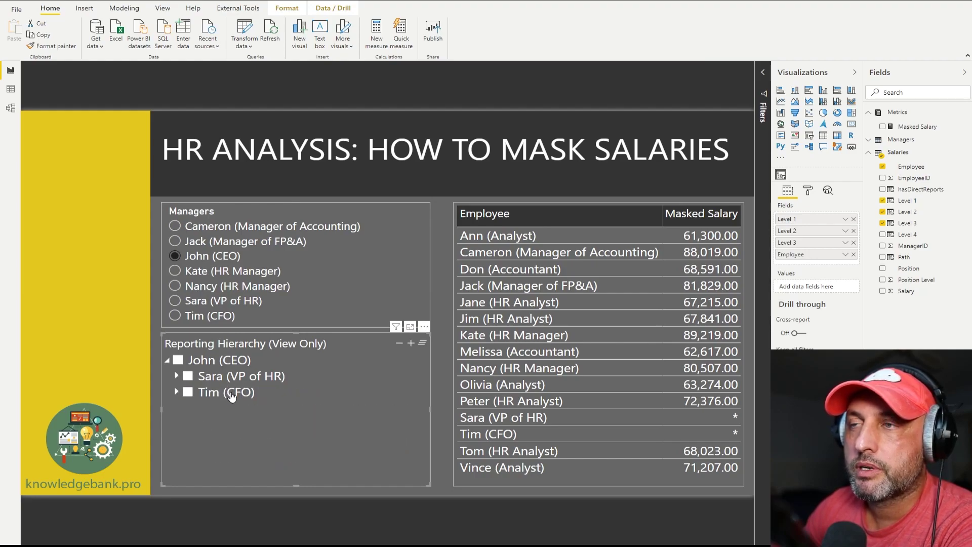